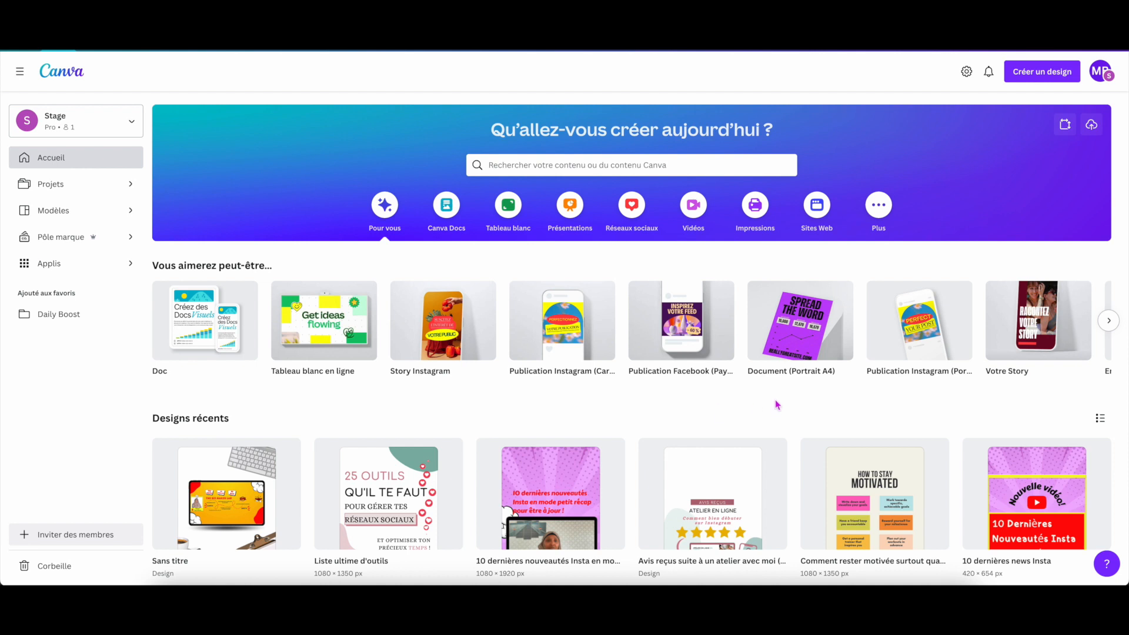
Create a new blank design with a custom size of 5400 × 1350 px
{"action": "left_click", "coordinate": [1065, 124]}
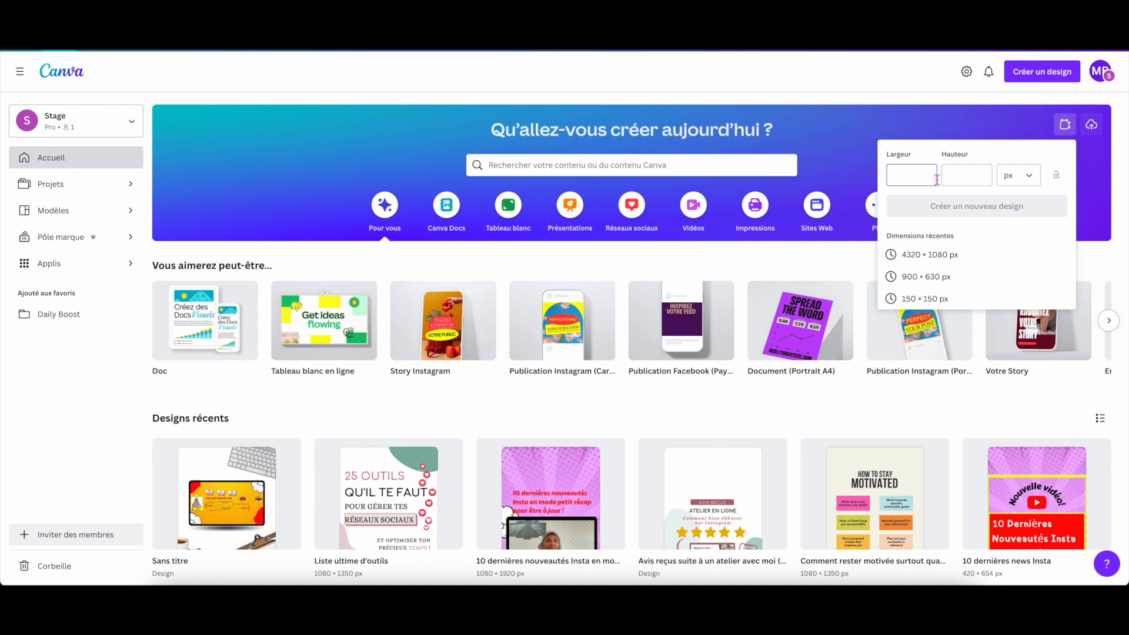
{"action": "type", "text": "5400"}
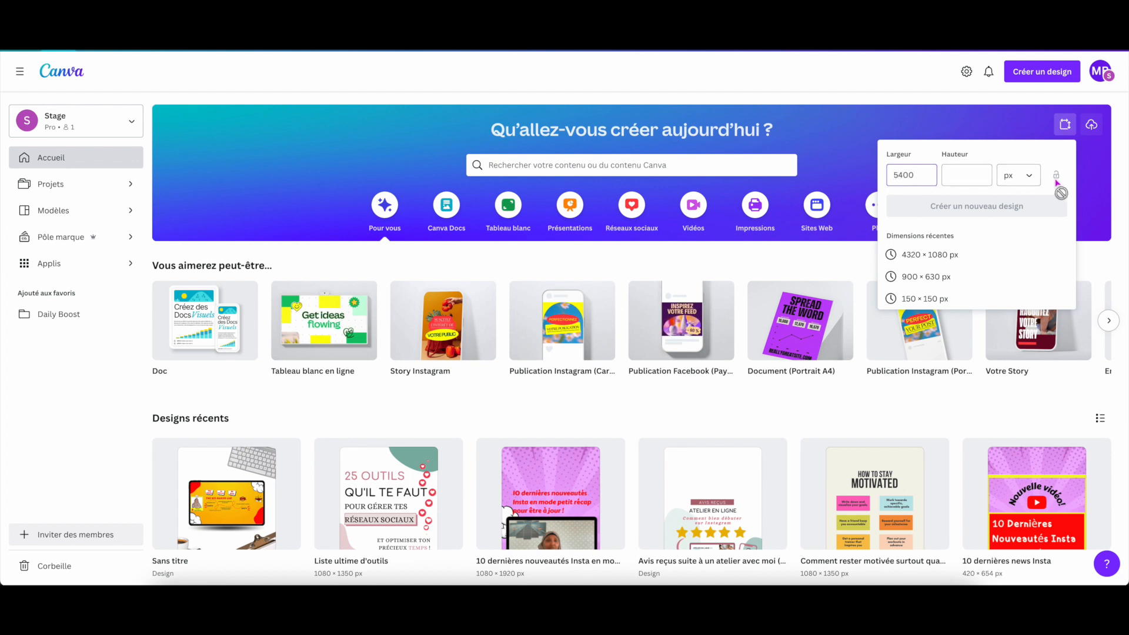
{"action": "left_click", "coordinate": [973, 177]}
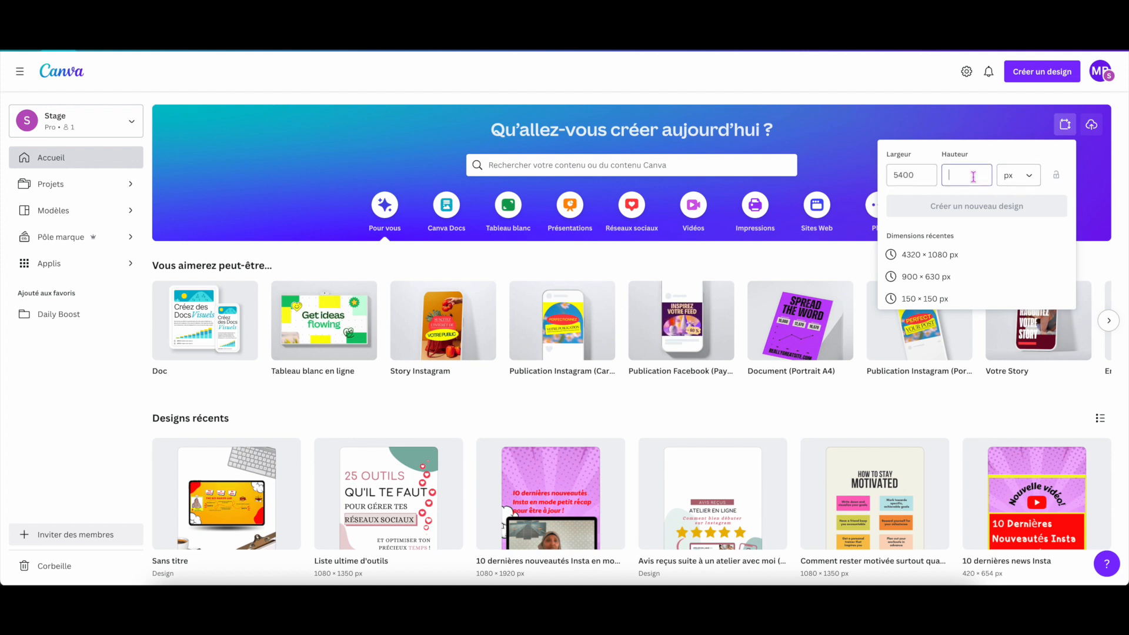
{"action": "type", "text": "1350"}
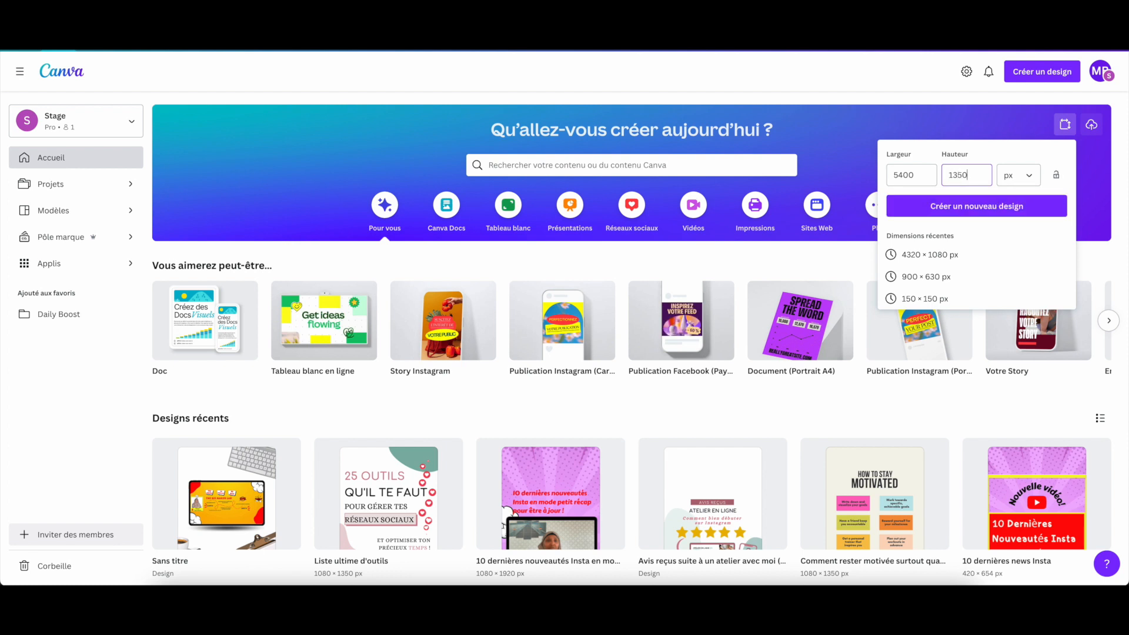
{"action": "left_click", "coordinate": [981, 213]}
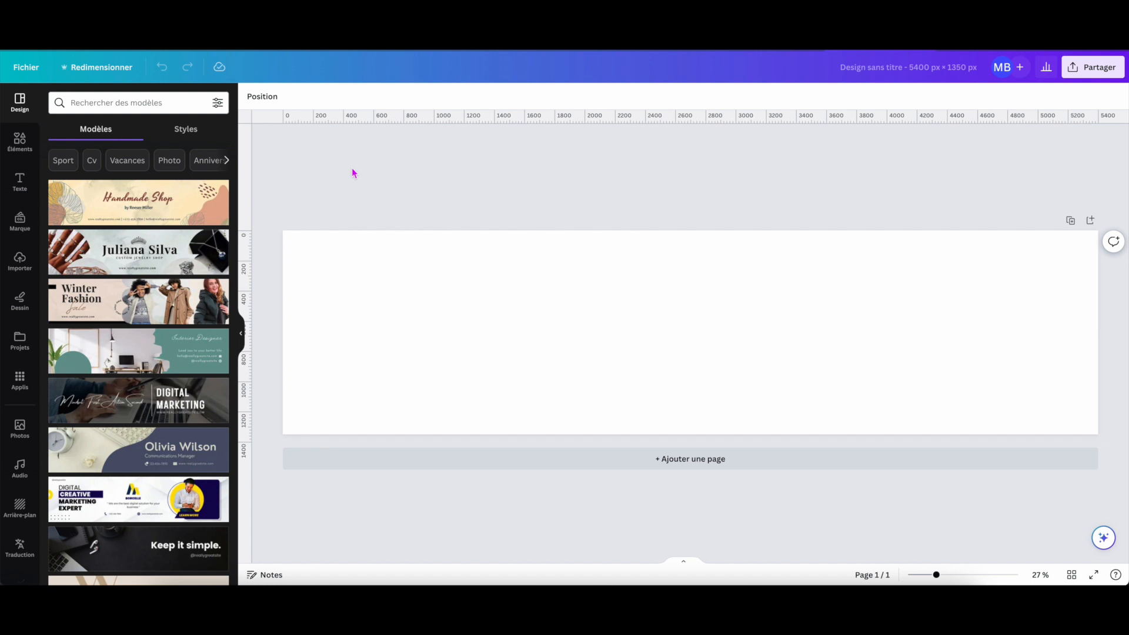
Add custom guides that divide the page into 5 columns with 90 px spacing
{"action": "left_click", "coordinate": [26, 67]}
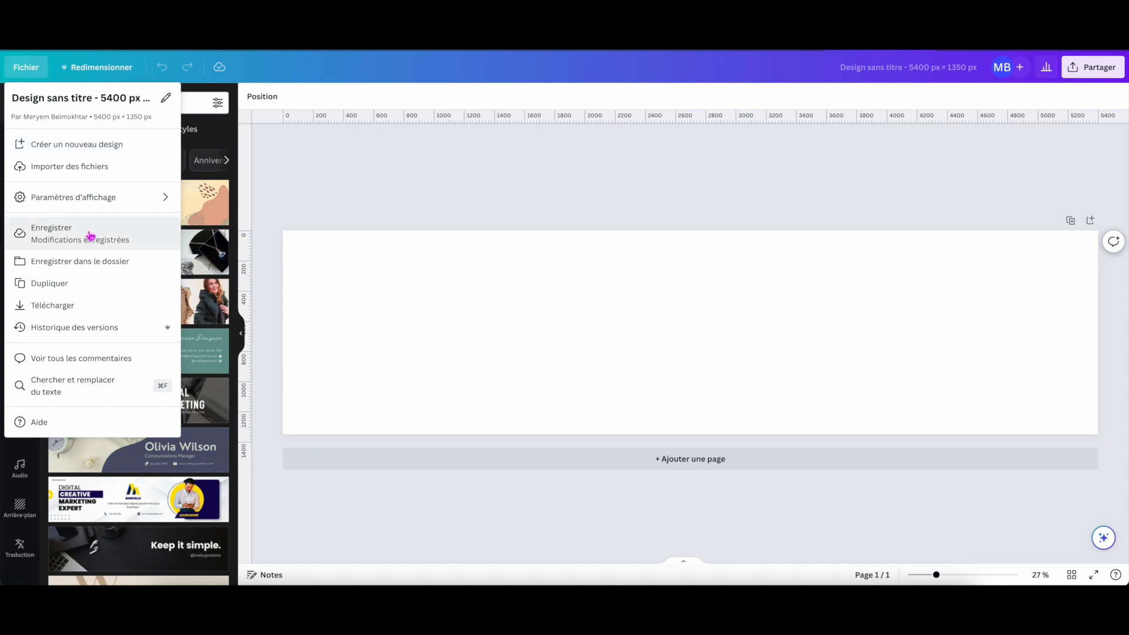
{"action": "mouse_move", "coordinate": [111, 201]}
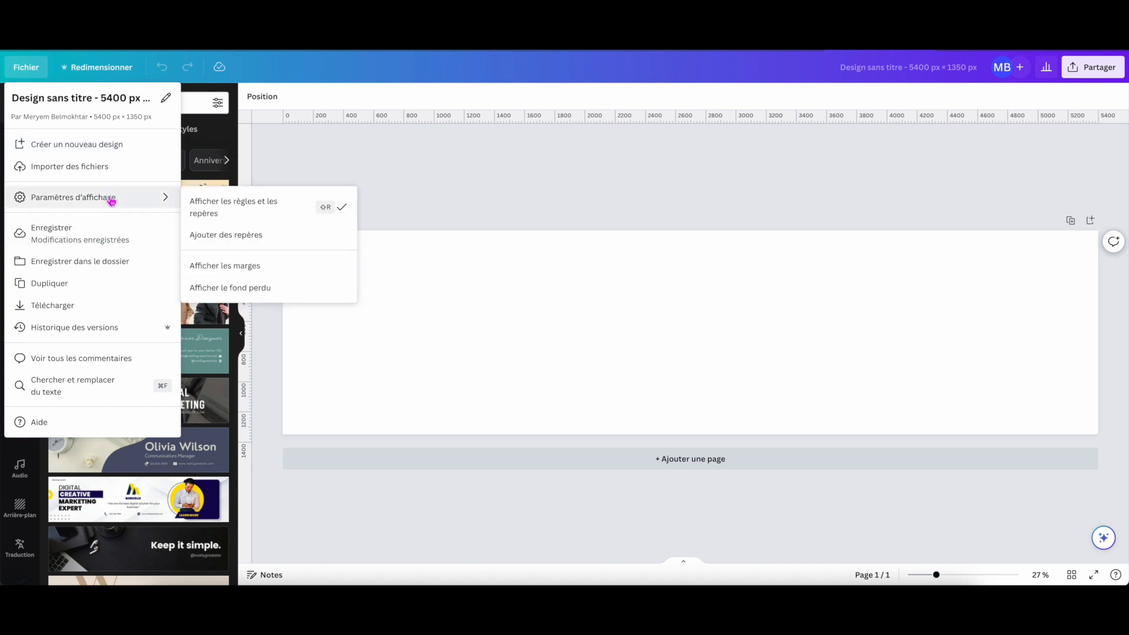
{"action": "left_click", "coordinate": [240, 238]}
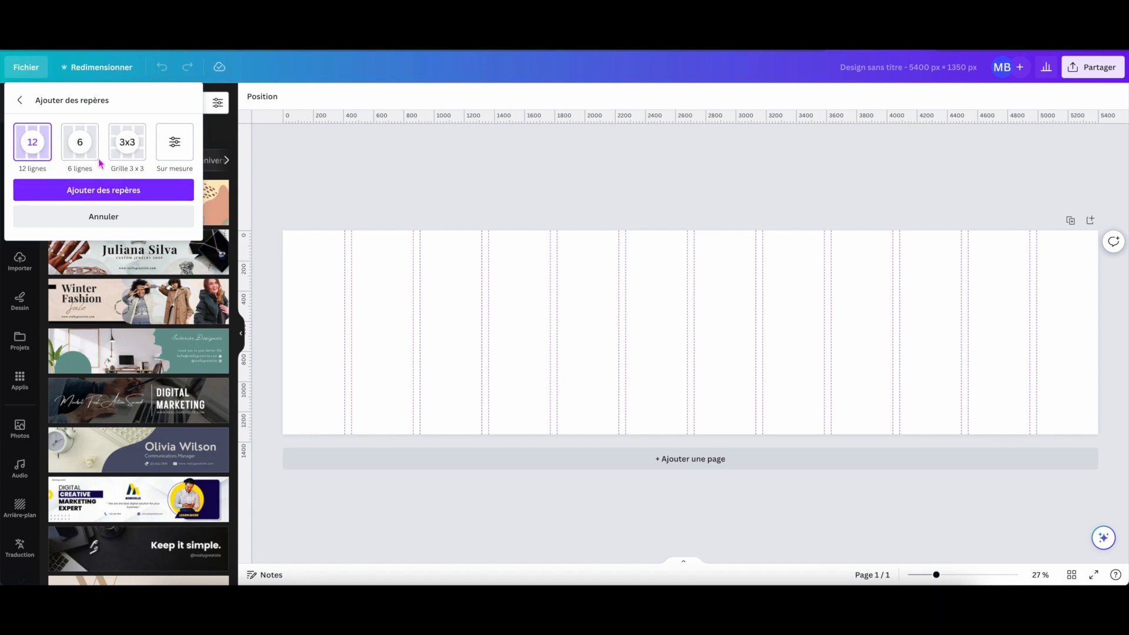
{"action": "left_click", "coordinate": [177, 148]}
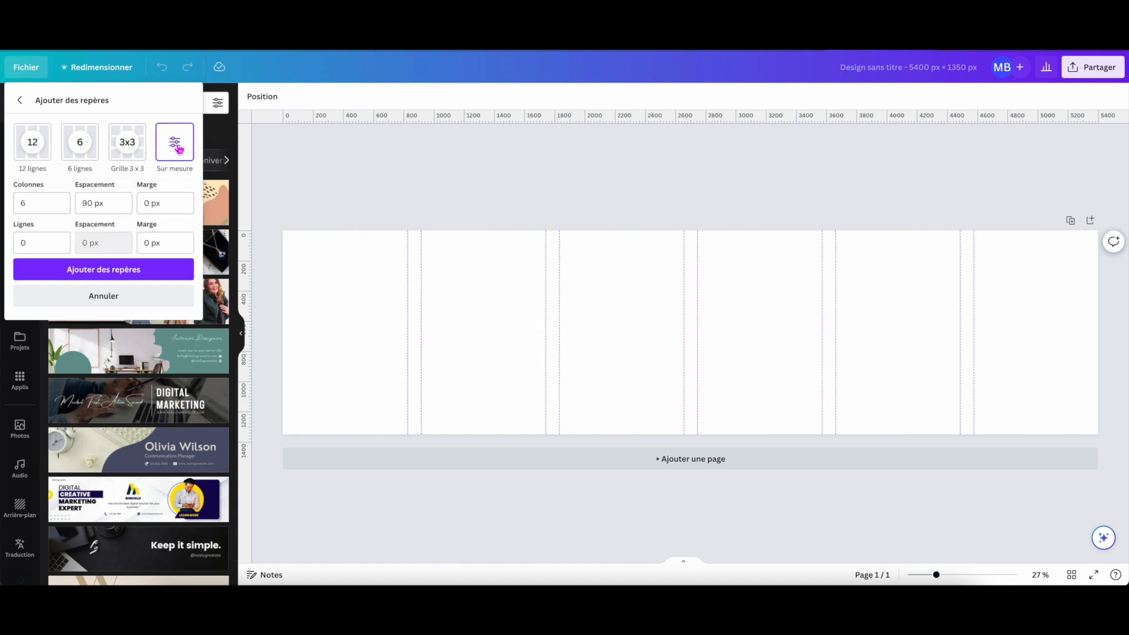
{"action": "left_click", "coordinate": [47, 201]}
{"action": "double_click", "coordinate": [38, 201]}
{"action": "type", "text": "5"}
{"action": "left_click", "coordinate": [92, 204]}
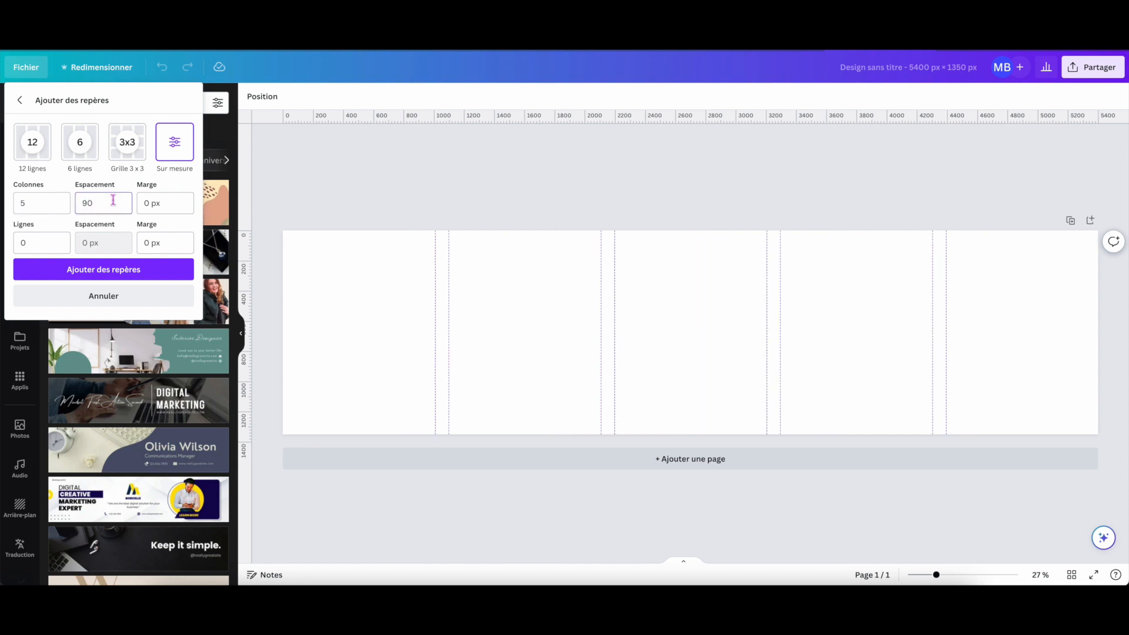
{"action": "left_click", "coordinate": [112, 272]}
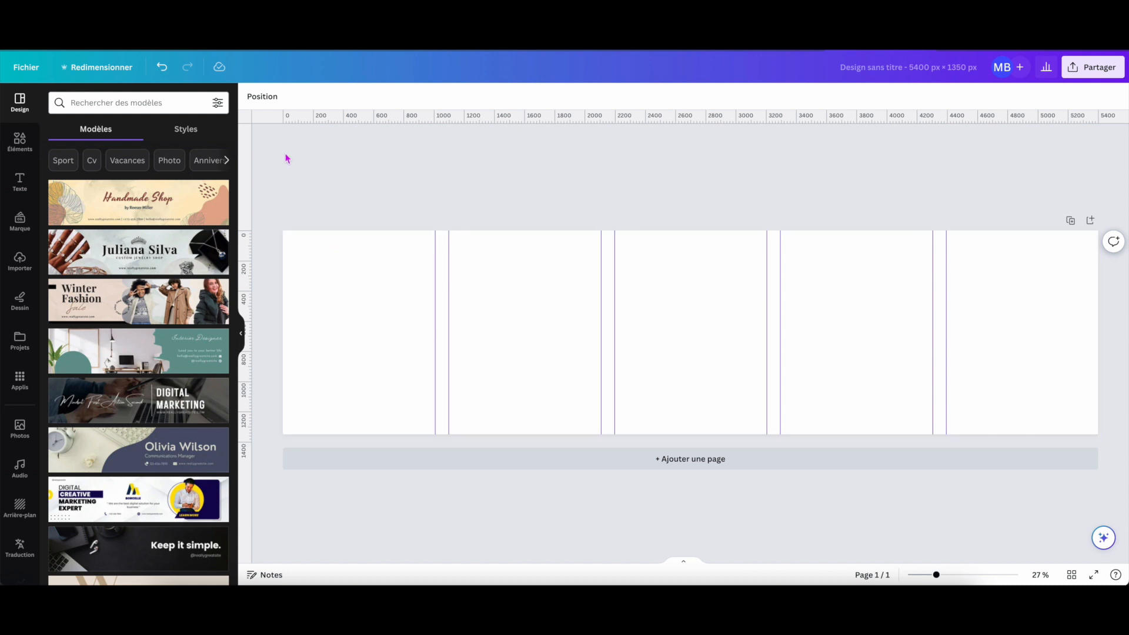
Add a 1080 × 1080 px square and place it vertically centred against the page's left edge
{"action": "left_click", "coordinate": [318, 290]}
{"action": "key", "text": "r"}
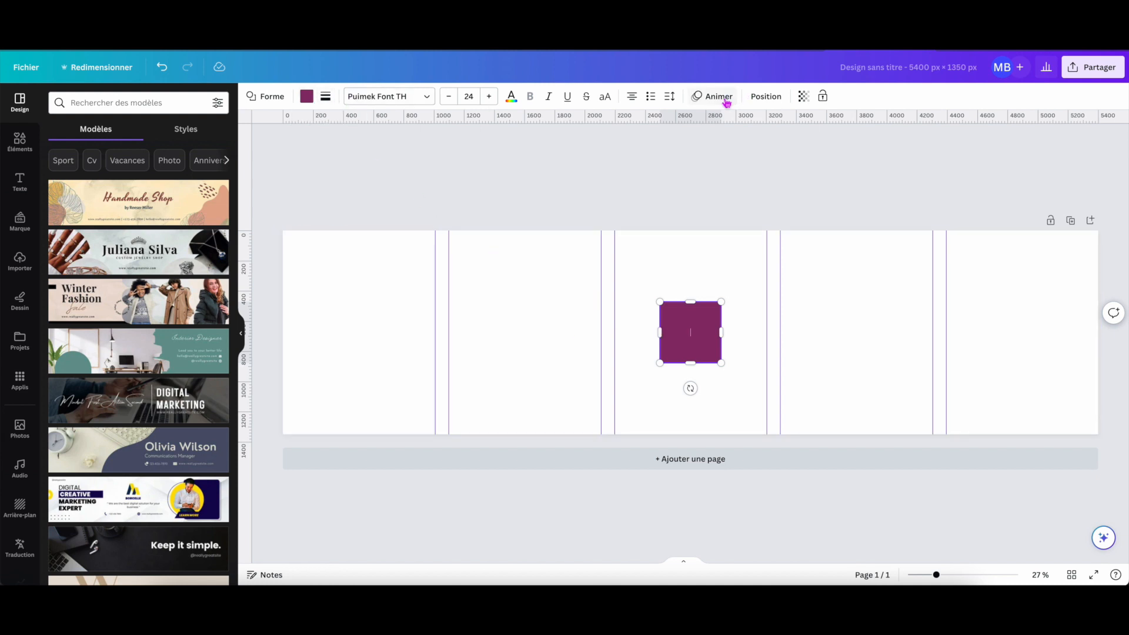
{"action": "left_click", "coordinate": [770, 96]}
{"action": "left_click", "coordinate": [87, 306]}
{"action": "key", "text": "BackSpace"}
{"action": "key", "text": "BackSpace"}
{"action": "key", "text": "BackSpace"}
{"action": "key", "text": "BackSpace"}
{"action": "key", "text": "BackSpace"}
{"action": "key", "text": "BackSpace"}
{"action": "type", "text": "1080"}
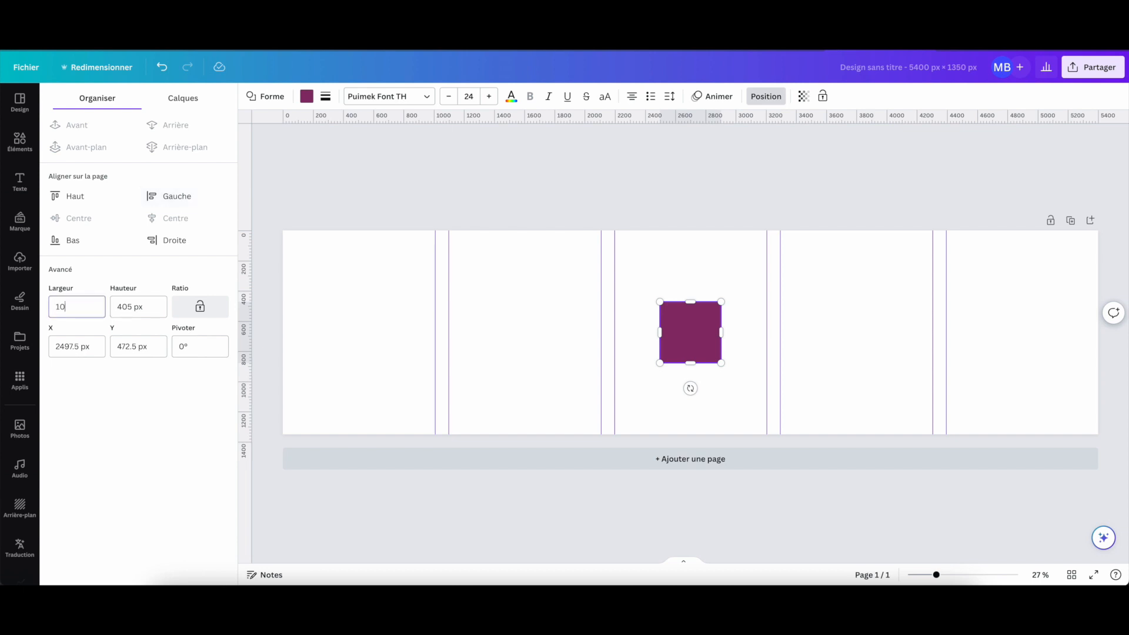
{"action": "key", "text": "Tab"}
{"action": "key", "text": "BackSpace"}
{"action": "key", "text": "BackSpace"}
{"action": "key", "text": "BackSpace"}
{"action": "key", "text": "BackSpace"}
{"action": "key", "text": "BackSpace"}
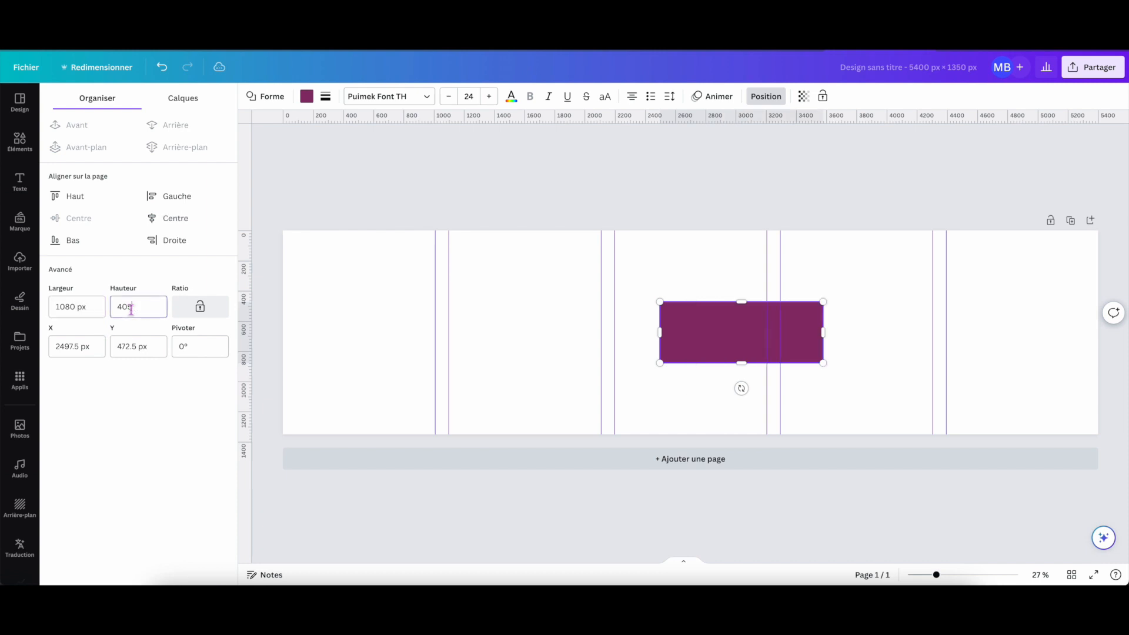
{"action": "type", "text": "1080"}
{"action": "key", "text": "Return"}
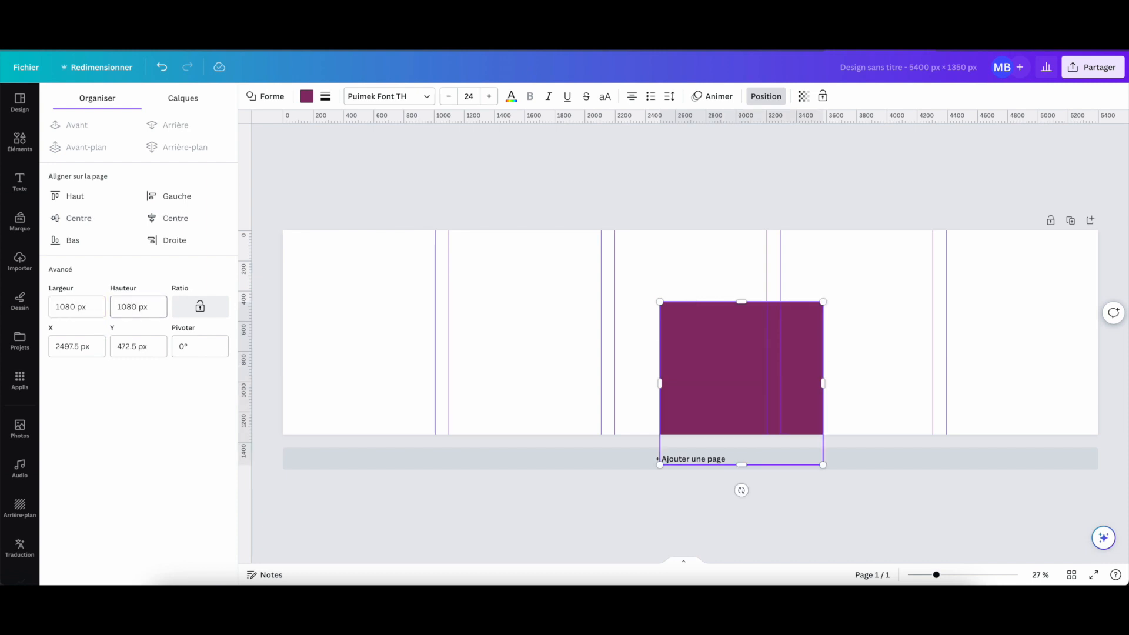
{"action": "left_click_drag", "start_coordinate": [716, 362], "coordinate": [340, 311]}
Place horizontal guides along the square's upper and lower edges and delete the square
{"action": "left_click_drag", "start_coordinate": [361, 122], "coordinate": [357, 252]}
{"action": "left_click_drag", "start_coordinate": [357, 251], "coordinate": [357, 251]}
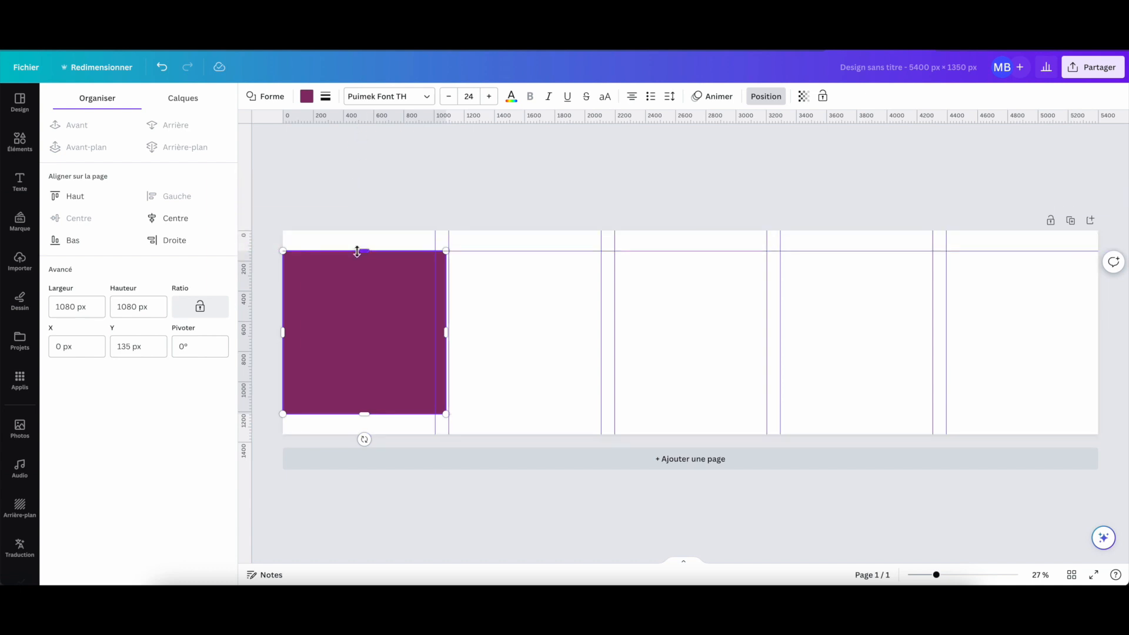
{"action": "left_click_drag", "start_coordinate": [374, 120], "coordinate": [356, 414]}
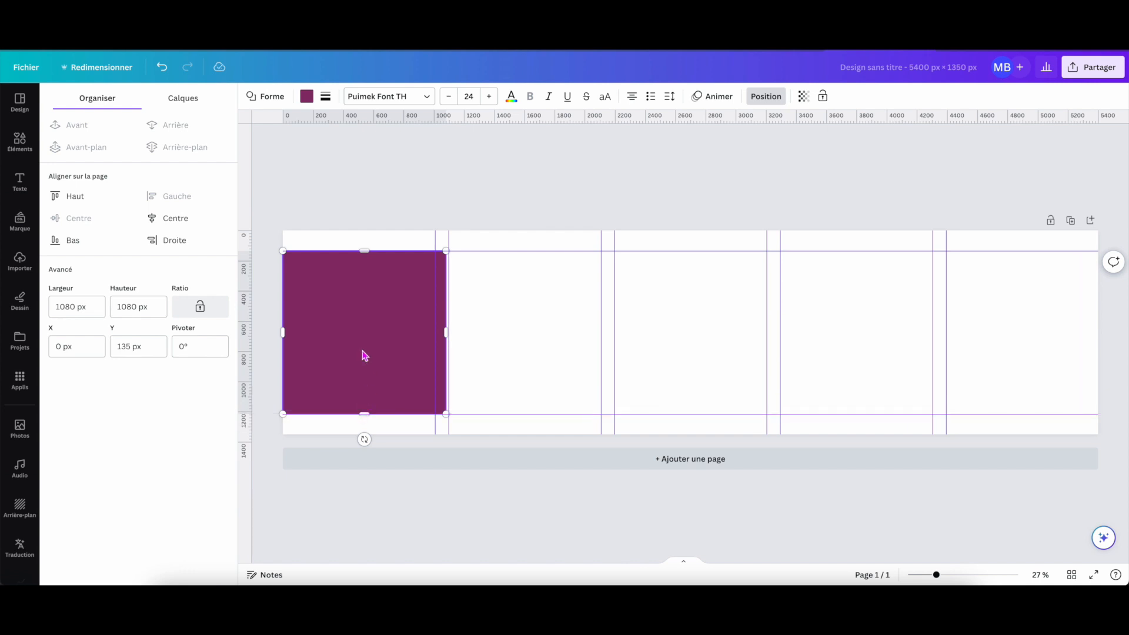
{"action": "key", "text": "Delete"}
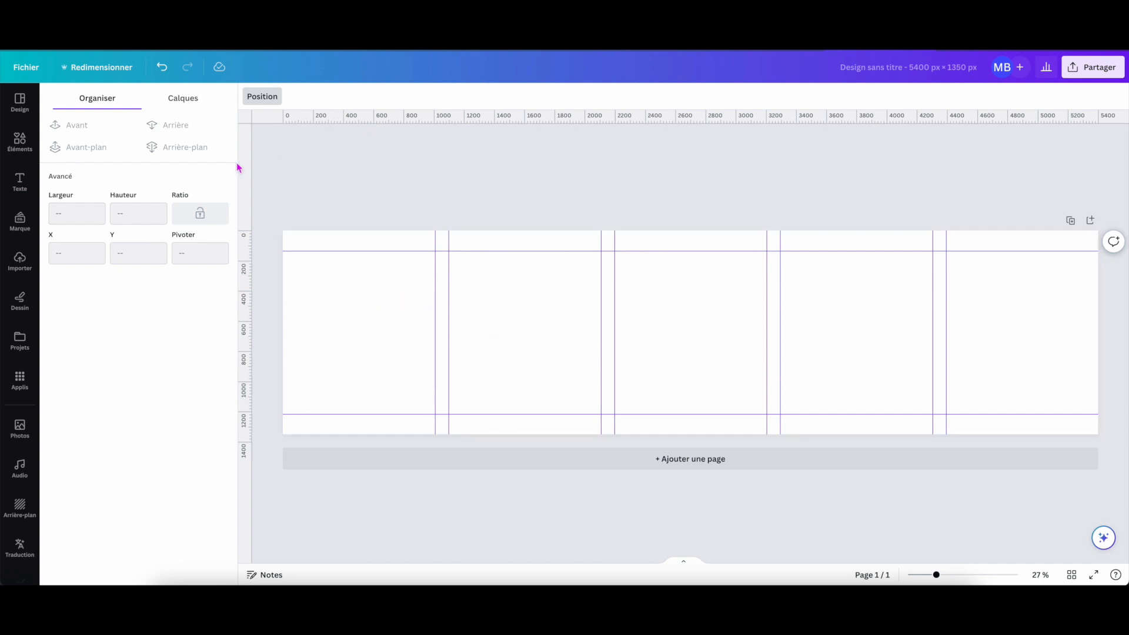
{"action": "left_click", "coordinate": [317, 186]}
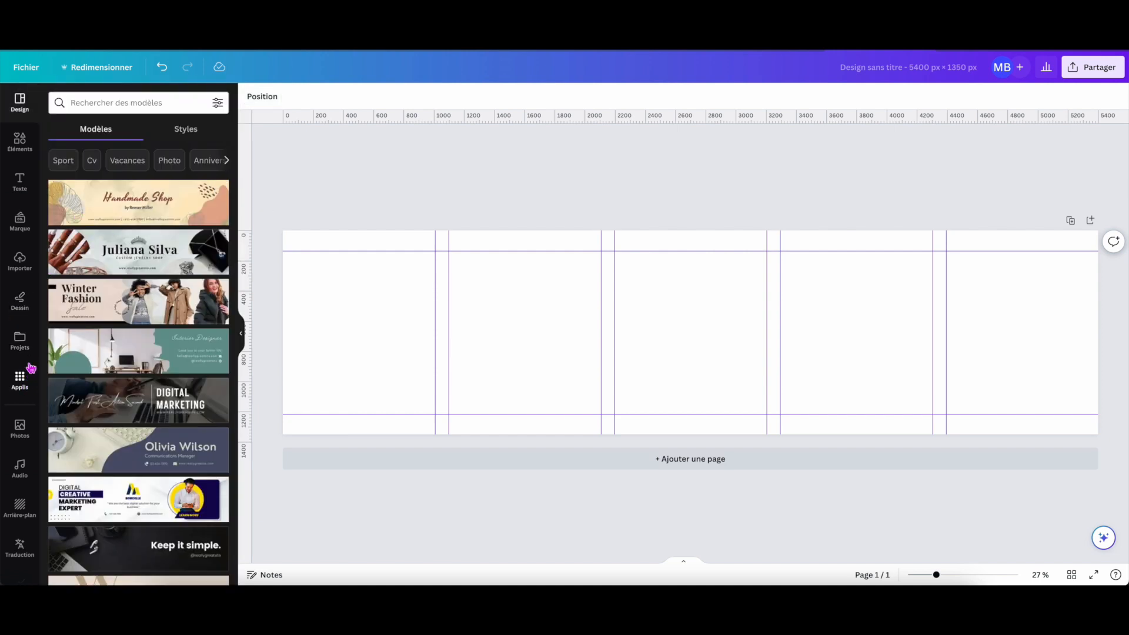
{"action": "left_click", "coordinate": [20, 141]}
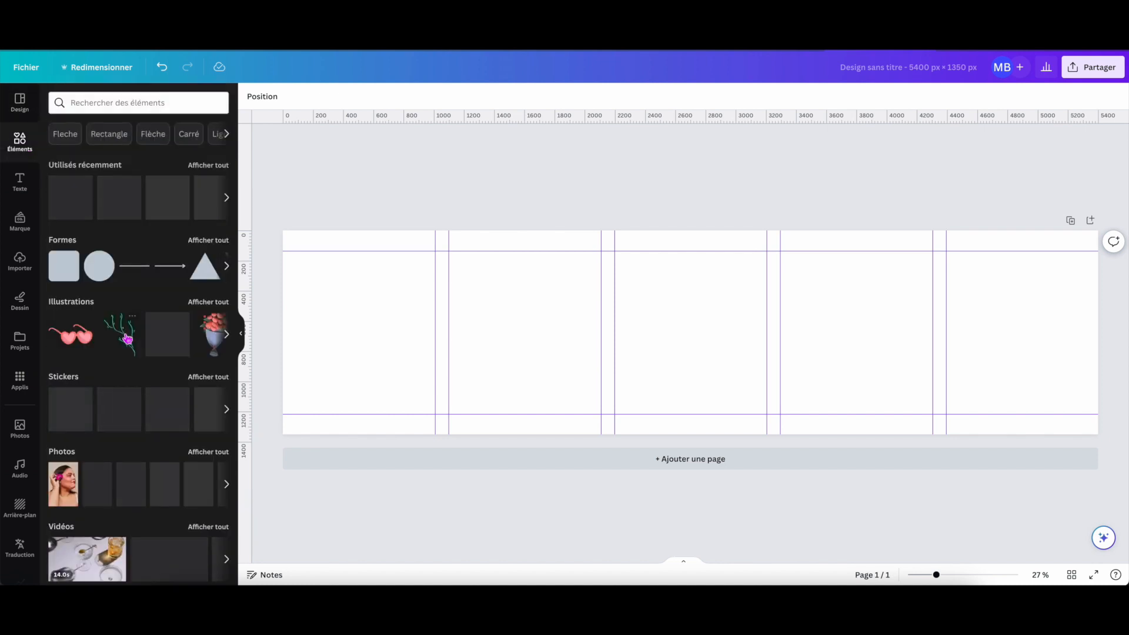
{"action": "scroll", "coordinate": [127, 342], "scroll_direction": "down", "scroll_amount": 8}
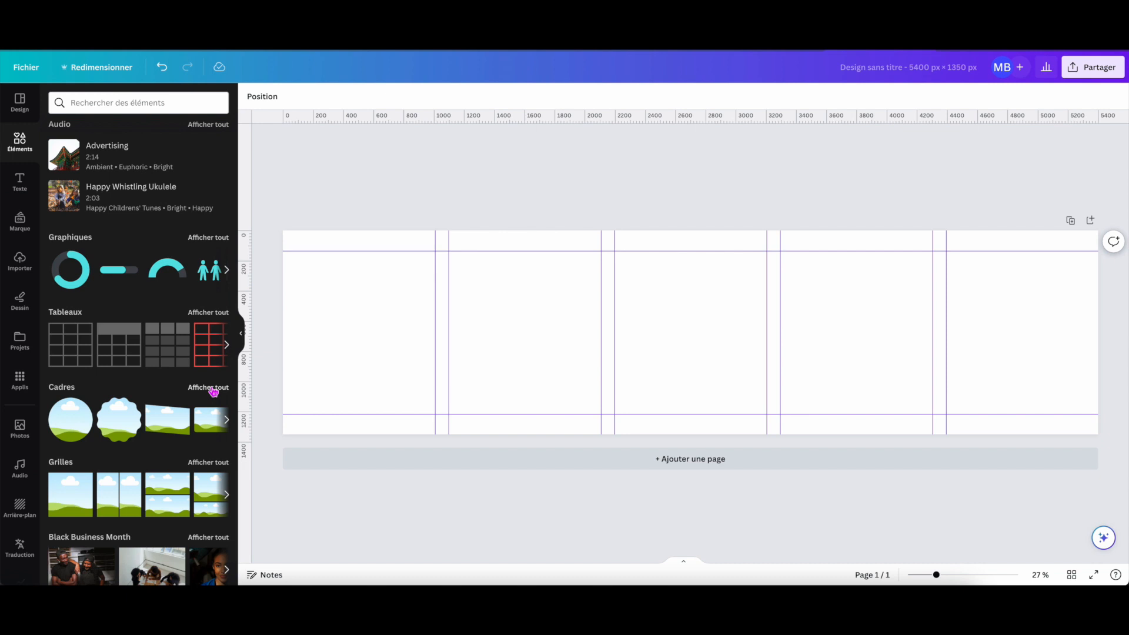
{"action": "left_click", "coordinate": [209, 387]}
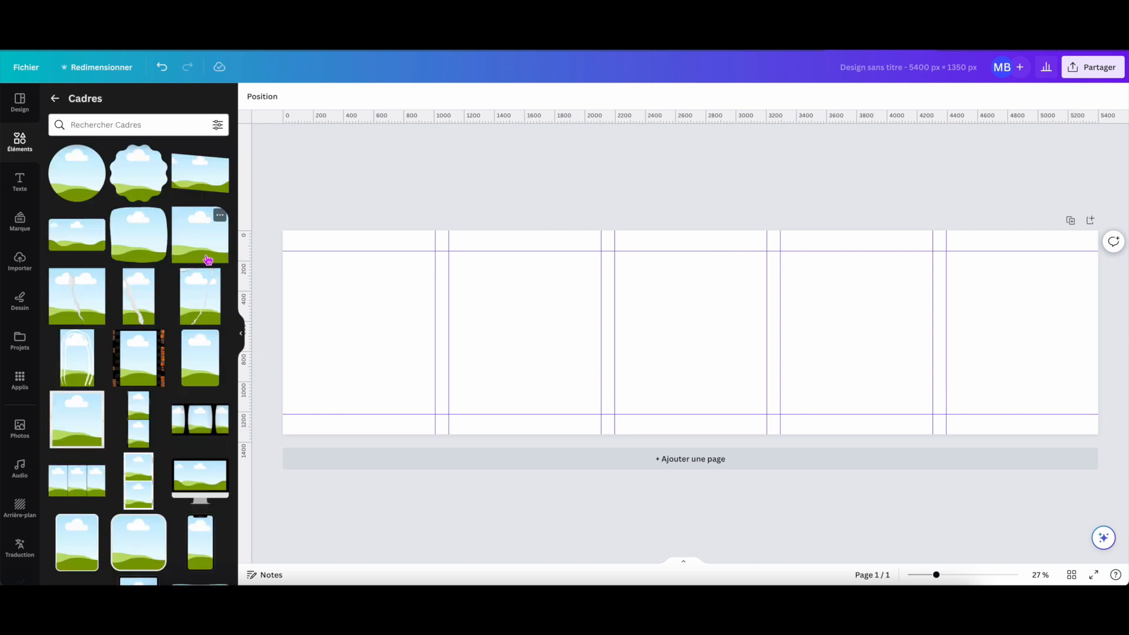
Set the page background to the yellow from the The Biz Maker Lab colour palette
{"action": "left_click", "coordinate": [343, 253]}
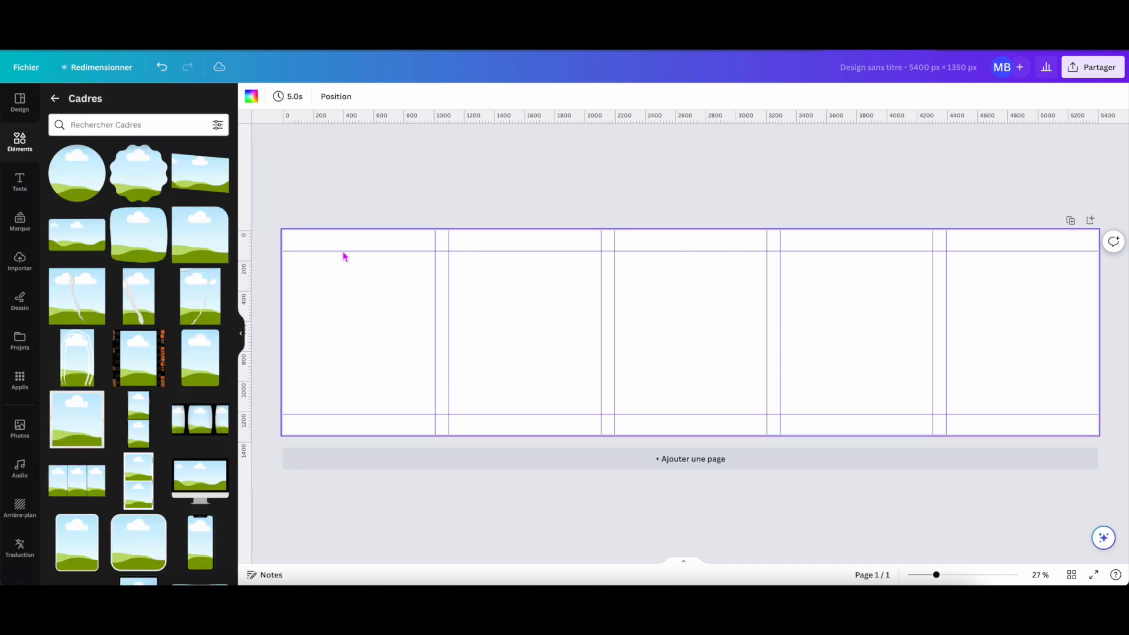
{"action": "left_click", "coordinate": [251, 96]}
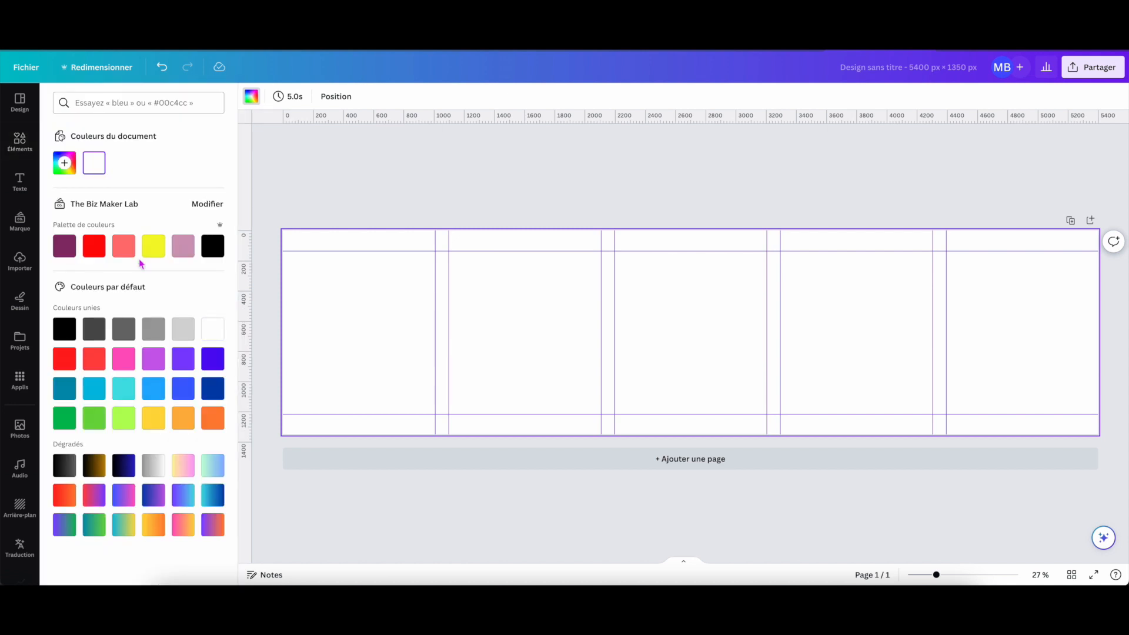
{"action": "left_click", "coordinate": [157, 251]}
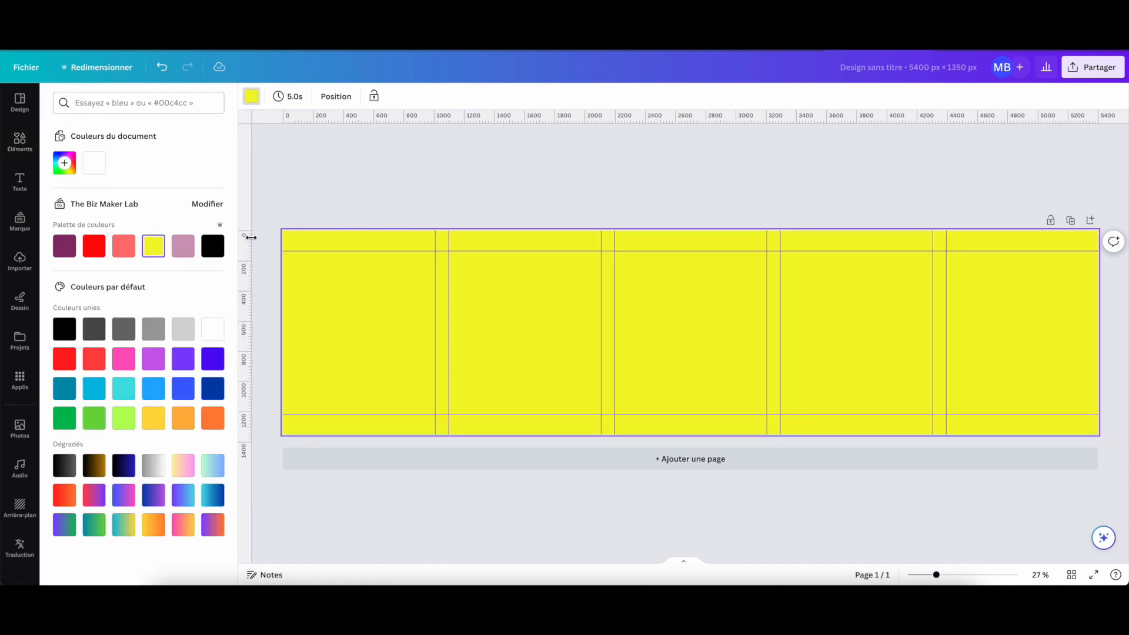
Add the rounded, irregular square frame across the first pair of column guides, sized to reach from the upper to the lower horizontal guide
{"action": "left_click", "coordinate": [20, 152]}
{"action": "scroll", "coordinate": [176, 292], "scroll_direction": "down", "scroll_amount": 6}
{"action": "scroll", "coordinate": [180, 312], "scroll_direction": "down", "scroll_amount": 3}
{"action": "left_click", "coordinate": [209, 294]}
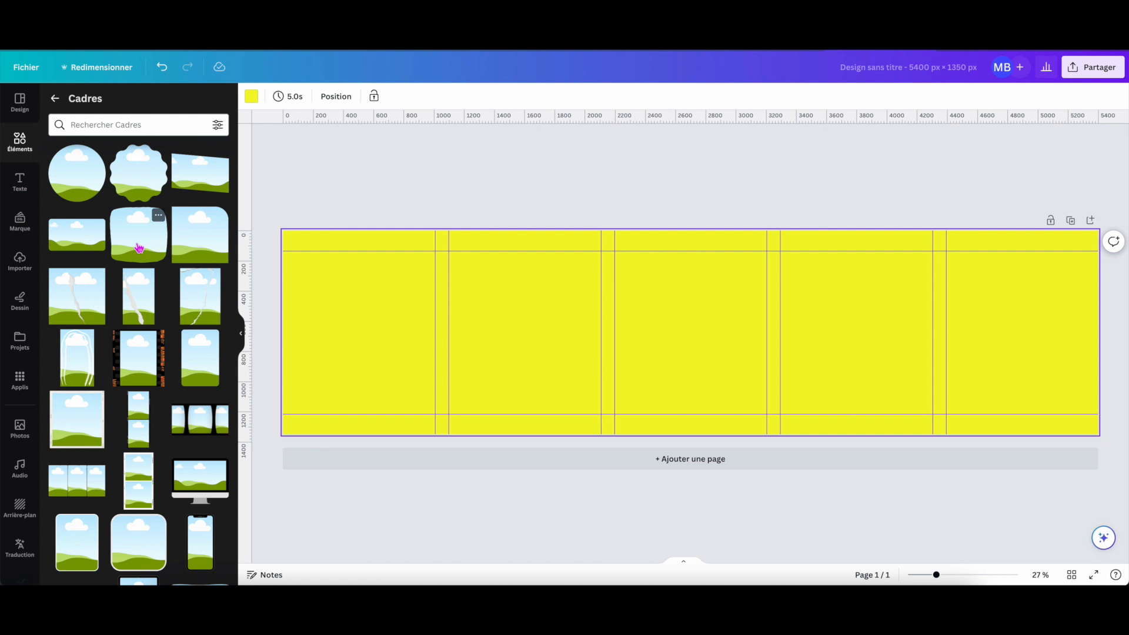
{"action": "left_click", "coordinate": [139, 247]}
{"action": "left_click_drag", "start_coordinate": [668, 323], "coordinate": [420, 313]}
{"action": "left_click_drag", "start_coordinate": [466, 275], "coordinate": [493, 252]}
{"action": "left_click_drag", "start_coordinate": [362, 381], "coordinate": [343, 397]}
{"action": "left_click_drag", "start_coordinate": [403, 355], "coordinate": [402, 360]}
{"action": "left_click_drag", "start_coordinate": [493, 260], "coordinate": [501, 251]}
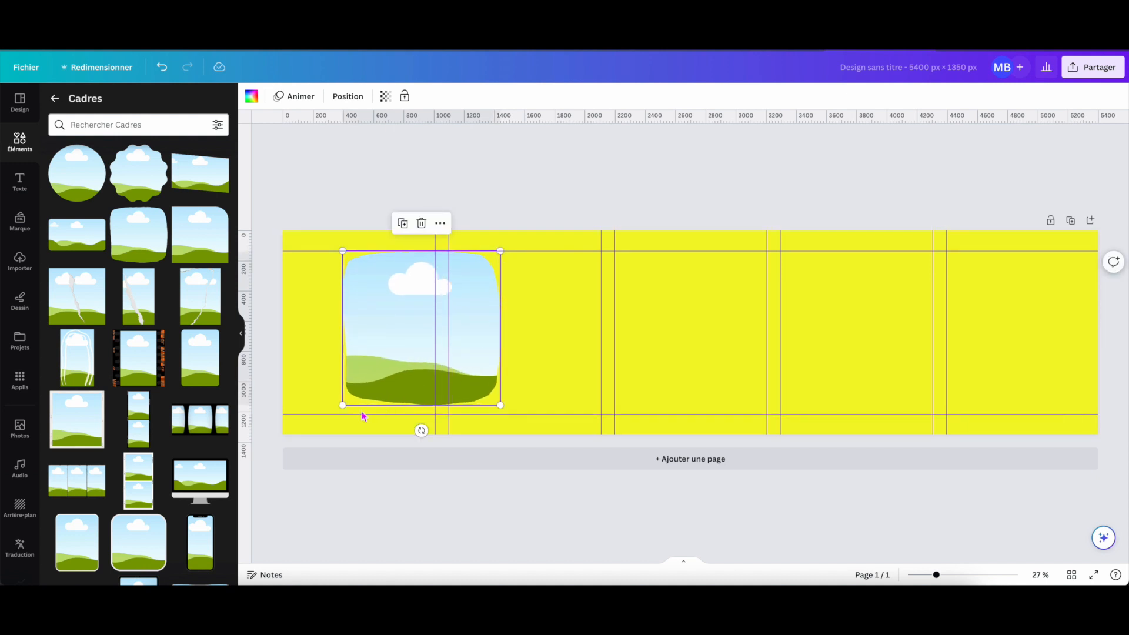
{"action": "left_click_drag", "start_coordinate": [343, 404], "coordinate": [333, 414]}
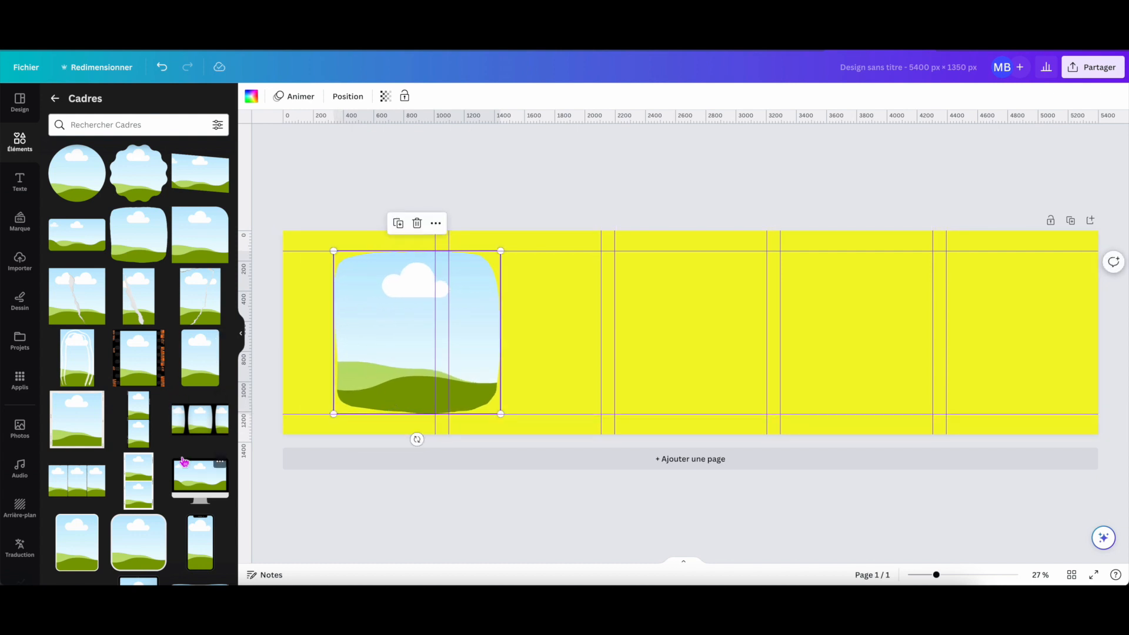
Add the vertical two-photo strip frame, enlarged and tilted clockwise, across the second pair of column guides
{"action": "scroll", "coordinate": [183, 462], "scroll_direction": "down", "scroll_amount": 2}
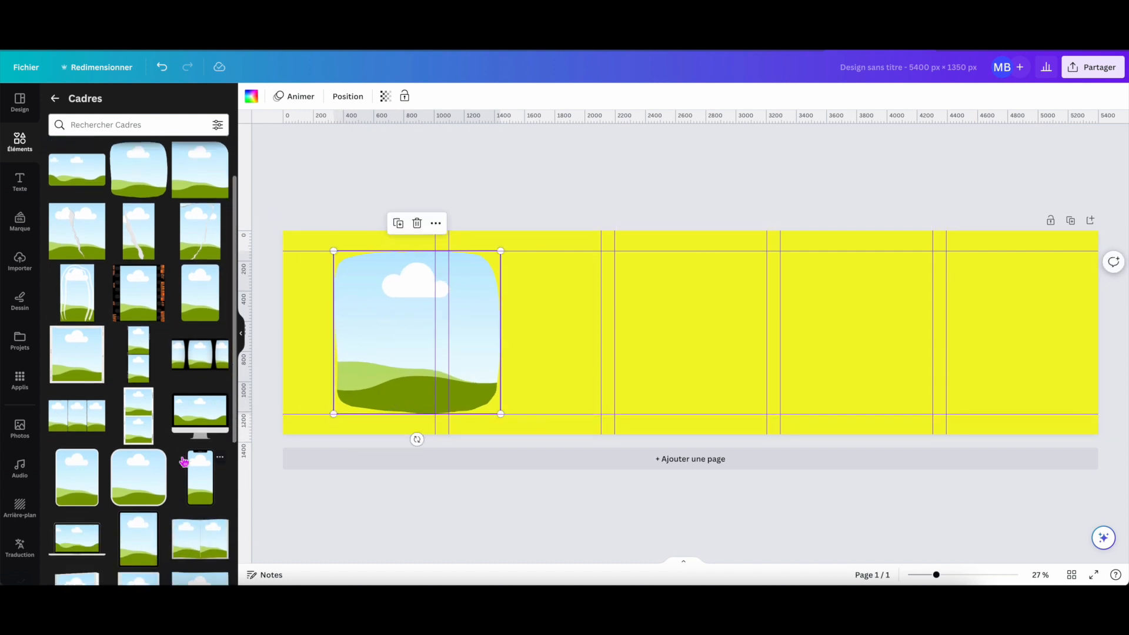
{"action": "left_click", "coordinate": [140, 422]}
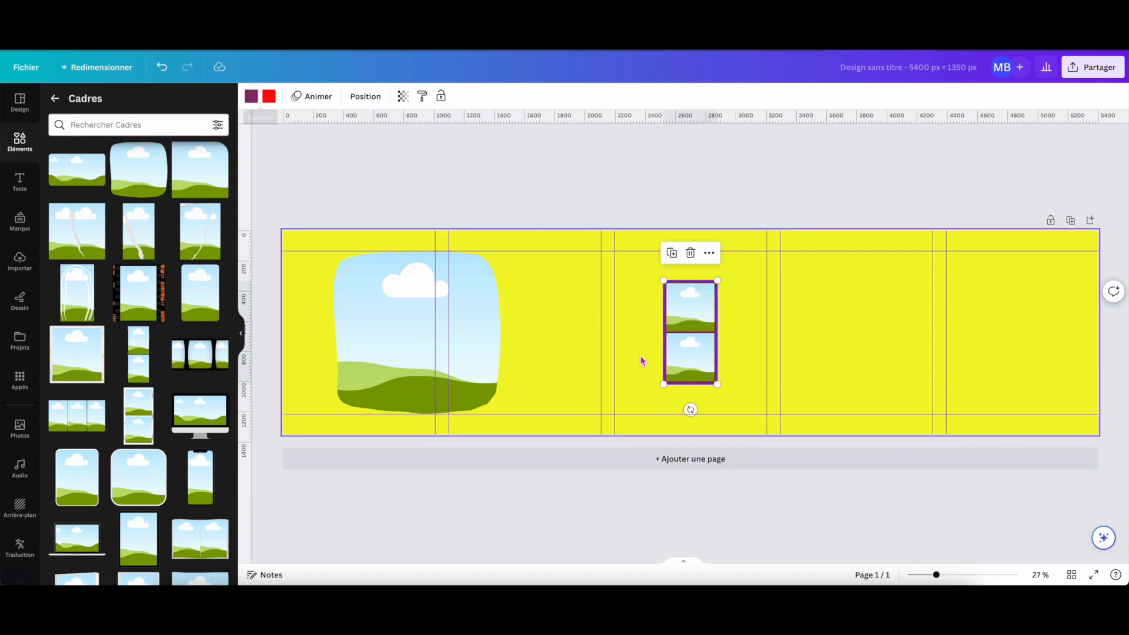
{"action": "left_click_drag", "start_coordinate": [664, 386], "coordinate": [653, 445]}
{"action": "left_click_drag", "start_coordinate": [681, 371], "coordinate": [614, 358]}
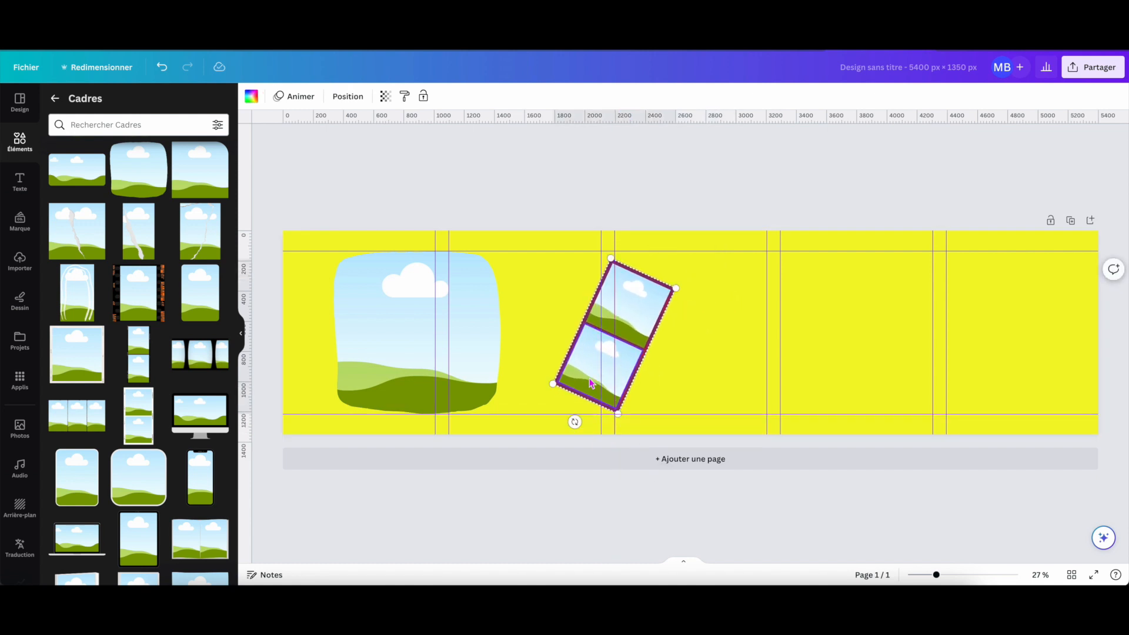
{"action": "left_click_drag", "start_coordinate": [678, 288], "coordinate": [700, 305]}
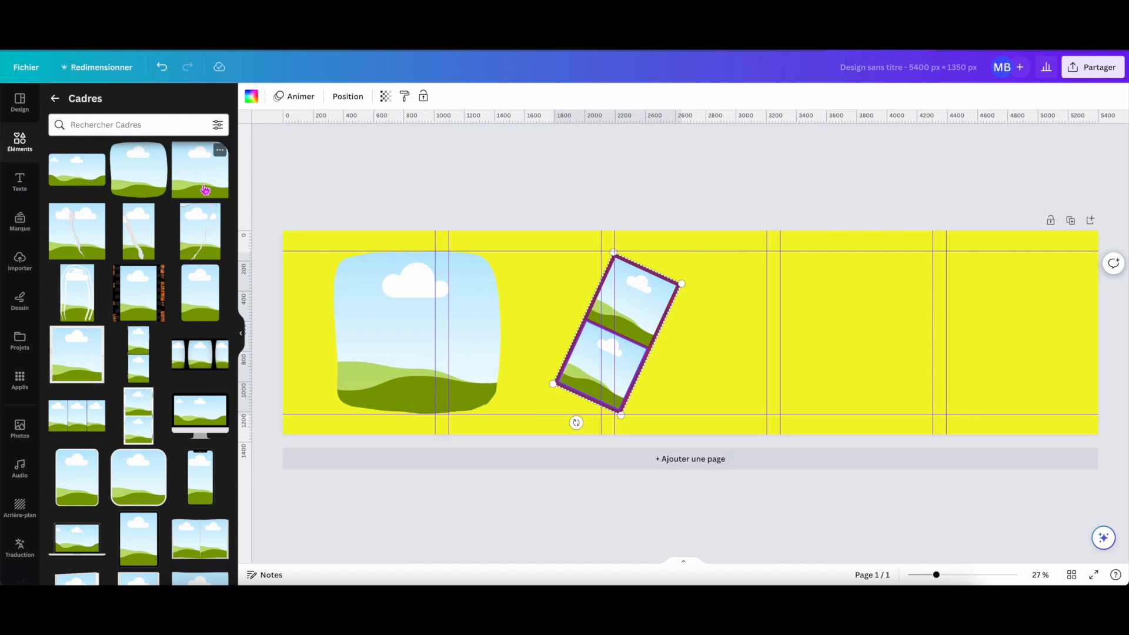
Add a plain square frame centred on the third pair of column guides and enlarge it nearly to the horizontal guides
{"action": "scroll", "coordinate": [176, 282], "scroll_direction": "down", "scroll_amount": 4}
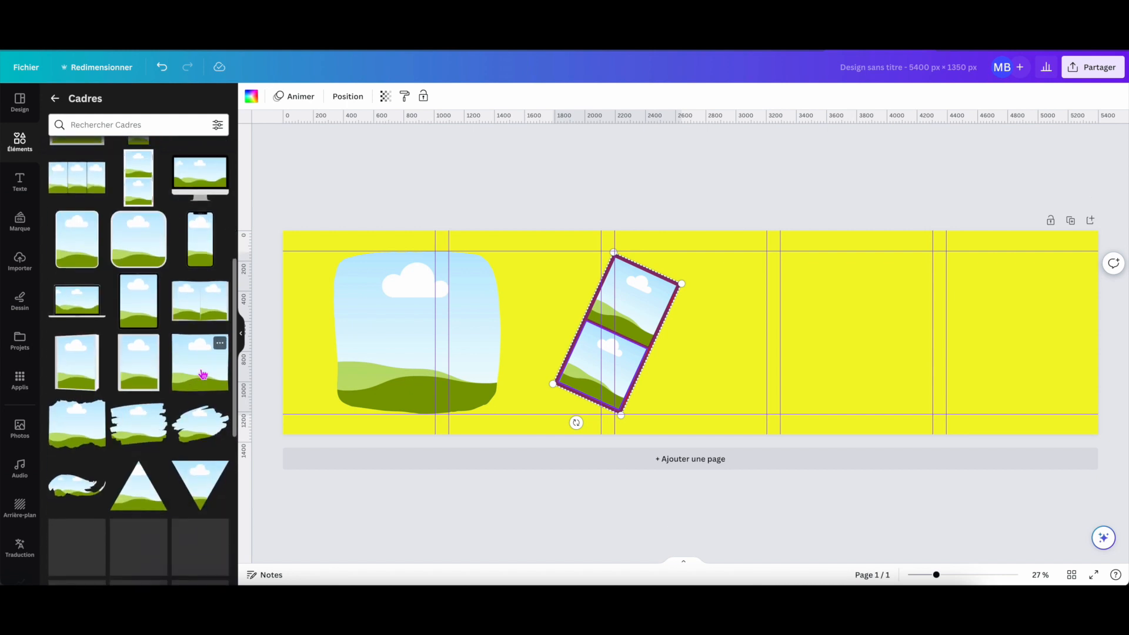
{"action": "left_click", "coordinate": [202, 375]}
{"action": "left_click_drag", "start_coordinate": [700, 328], "coordinate": [779, 325]}
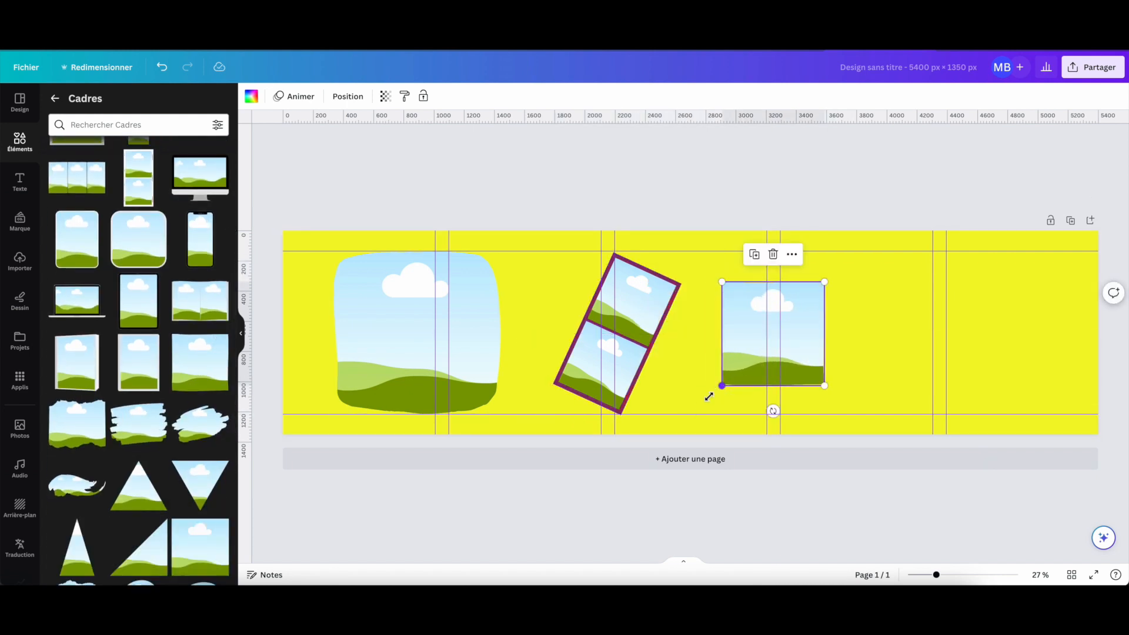
{"action": "left_click_drag", "start_coordinate": [716, 392], "coordinate": [702, 405]}
{"action": "left_click_drag", "start_coordinate": [832, 291], "coordinate": [857, 272]}
{"action": "left_click_drag", "start_coordinate": [818, 378], "coordinate": [815, 381]}
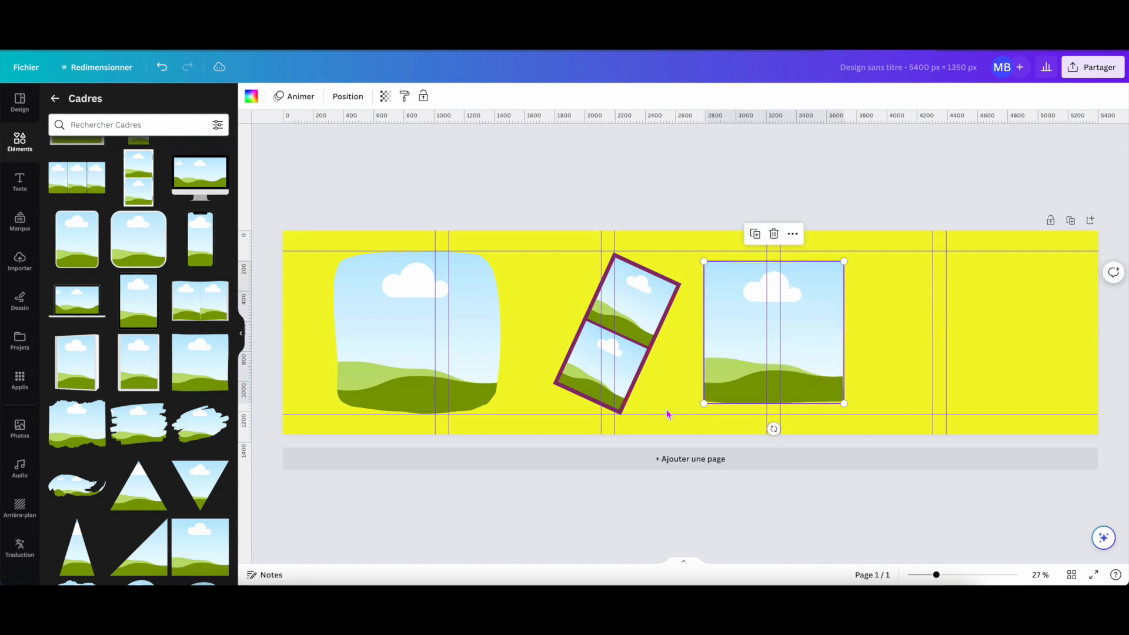
Add the ragged brush-stroke frame across the fourth pair of column guides, enlarge it and keep it between the horizontal guides
{"action": "mouse_move", "coordinate": [139, 422]}
{"action": "left_mouse_down"}
{"action": "mouse_move", "coordinate": [670, 335]}
{"action": "mouse_move", "coordinate": [641, 338]}
{"action": "left_mouse_up"}
{"action": "left_click_drag", "start_coordinate": [746, 345], "coordinate": [920, 335]}
{"action": "left_click_drag", "start_coordinate": [1007, 283], "coordinate": [1031, 264]}
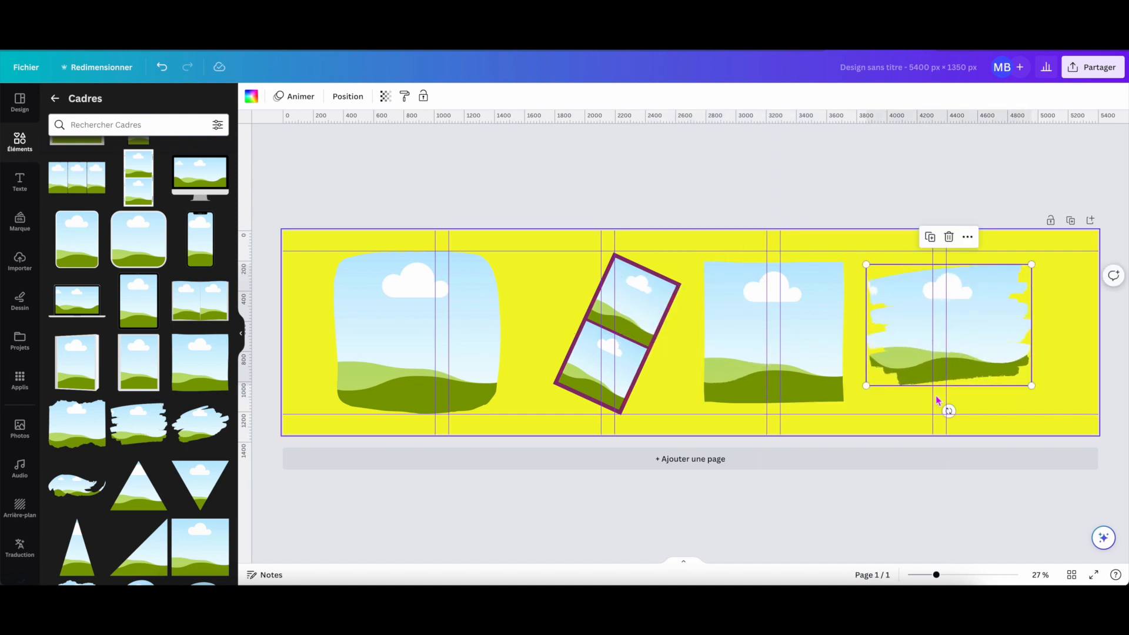
{"action": "left_click_drag", "start_coordinate": [868, 387], "coordinate": [857, 390]}
{"action": "left_click_drag", "start_coordinate": [1003, 361], "coordinate": [1020, 365]}
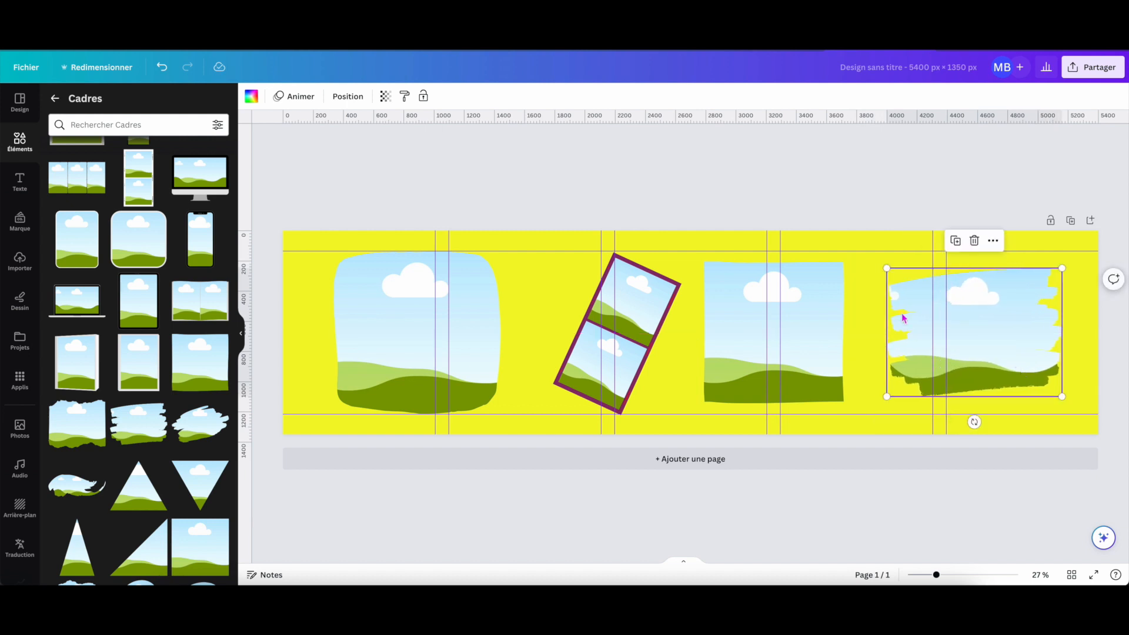
{"action": "left_click", "coordinate": [813, 196]}
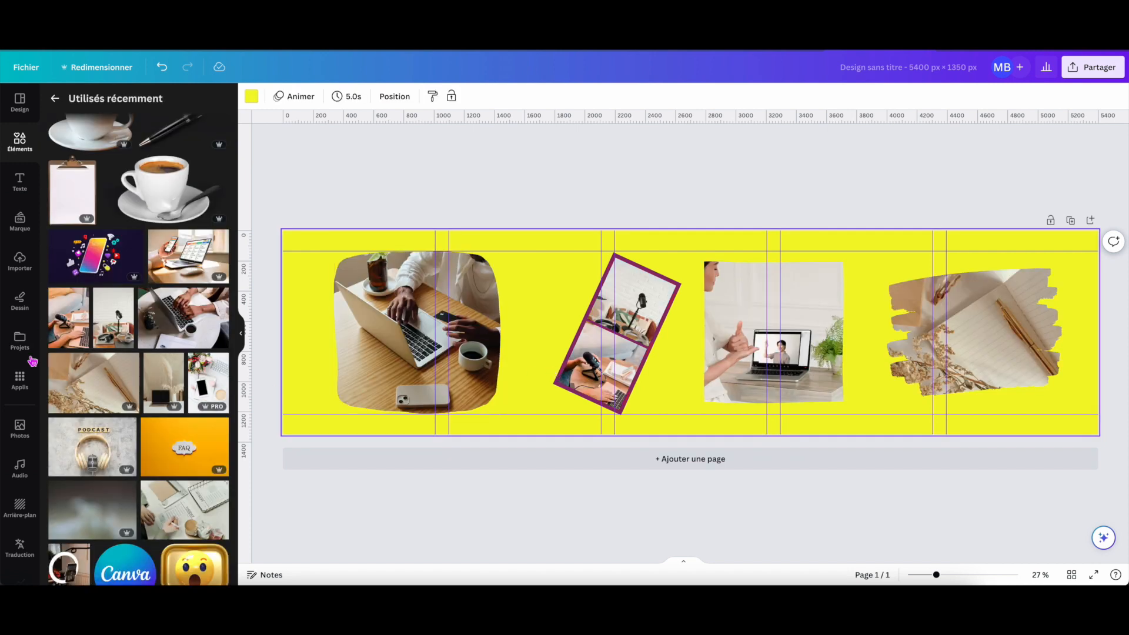
Choose the red marker and draw a dotted line with an arrowhead running off the upper-right edge of the first photo
{"action": "scroll", "coordinate": [18, 365], "scroll_direction": "down", "scroll_amount": 3}
{"action": "scroll", "coordinate": [17, 365], "scroll_direction": "up", "scroll_amount": 3}
{"action": "left_click", "coordinate": [19, 300]}
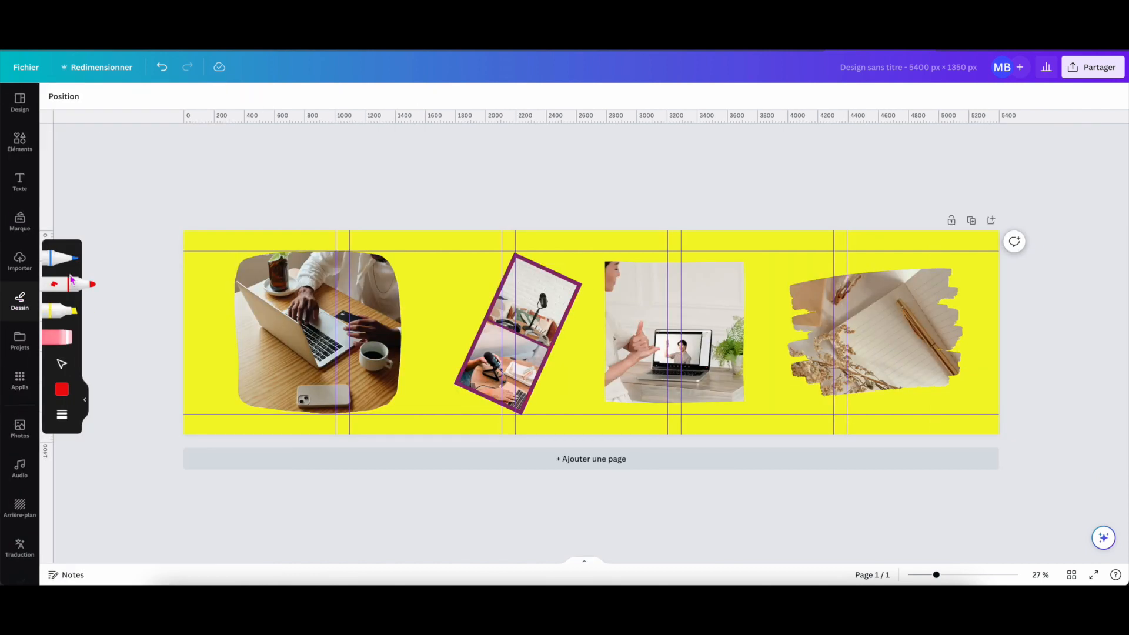
{"action": "left_click", "coordinate": [65, 287]}
{"action": "left_click", "coordinate": [65, 287]}
{"action": "left_click", "coordinate": [357, 311]}
{"action": "left_click", "coordinate": [374, 300]}
{"action": "left_click_drag", "start_coordinate": [399, 289], "coordinate": [387, 295]}
{"action": "mouse_move", "coordinate": [316, 325]}
{"action": "left_mouse_down"}
{"action": "mouse_move", "coordinate": [418, 275]}
{"action": "mouse_move", "coordinate": [413, 289]}
{"action": "left_mouse_up"}
Draw a curved trail of red dots descending from the first photo's arrowhead towards the tilted photo strip
{"action": "left_click", "coordinate": [429, 281]}
{"action": "left_click", "coordinate": [448, 287]}
{"action": "left_click", "coordinate": [454, 291]}
{"action": "left_click", "coordinate": [460, 296]}
{"action": "left_click", "coordinate": [466, 300]}
{"action": "left_click", "coordinate": [470, 306]}
{"action": "left_click", "coordinate": [475, 310]}
Draw a dotted red arrow from the tilted strip to the square photo and a heart on the square photo's upper part
{"action": "left_click", "coordinate": [548, 369]}
{"action": "left_click_drag", "start_coordinate": [584, 359], "coordinate": [599, 332]}
{"action": "key", "text": "ctrl+z"}
{"action": "mouse_move", "coordinate": [676, 283]}
{"action": "left_mouse_down"}
{"action": "mouse_move", "coordinate": [661, 269]}
{"action": "mouse_move", "coordinate": [649, 276]}
{"action": "mouse_move", "coordinate": [676, 312]}
{"action": "mouse_move", "coordinate": [697, 285]}
{"action": "mouse_move", "coordinate": [689, 273]}
{"action": "mouse_move", "coordinate": [675, 281]}
{"action": "left_mouse_up"}
Draw a solid curved red arrow from the square photo up to the brush-stroke photo, in place of the dotted line between them
{"action": "left_click_drag", "start_coordinate": [745, 357], "coordinate": [779, 341]}
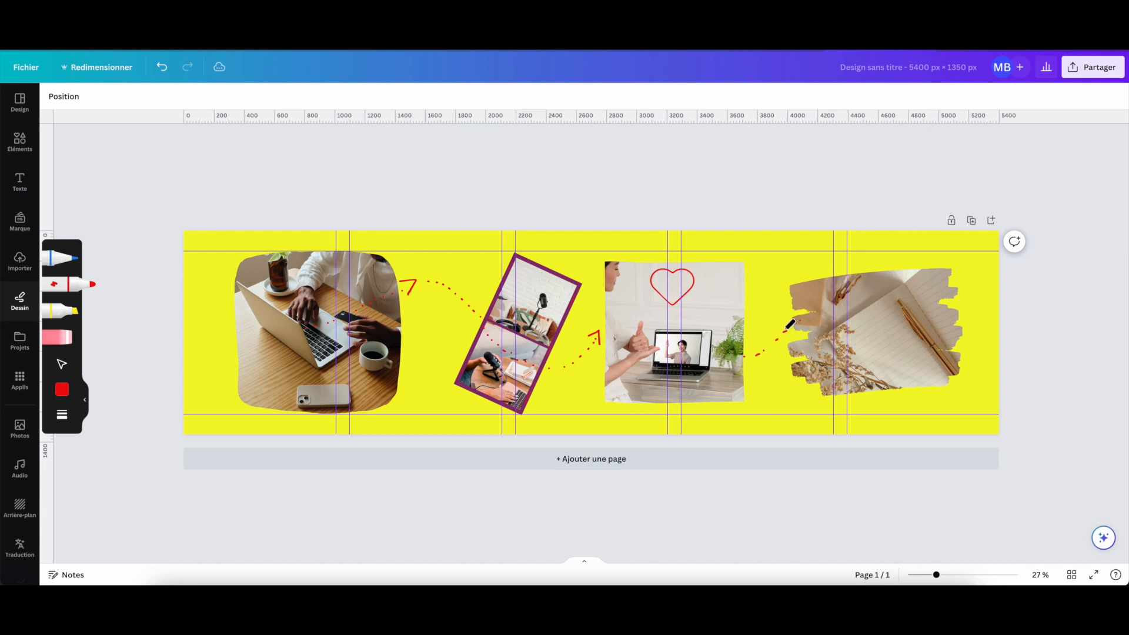
{"action": "left_click", "coordinate": [164, 69]}
{"action": "mouse_move", "coordinate": [744, 363]}
{"action": "left_mouse_down"}
{"action": "mouse_move", "coordinate": [763, 348]}
{"action": "mouse_move", "coordinate": [782, 284]}
{"action": "mouse_move", "coordinate": [803, 271]}
{"action": "mouse_move", "coordinate": [813, 281]}
{"action": "mouse_move", "coordinate": [800, 280]}
{"action": "mouse_move", "coordinate": [815, 279]}
{"action": "left_mouse_up"}
{"action": "mouse_move", "coordinate": [195, 352]}
{"action": "left_mouse_down"}
{"action": "mouse_move", "coordinate": [223, 340]}
{"action": "mouse_move", "coordinate": [247, 369]}
{"action": "left_mouse_up"}
{"action": "key", "text": "ctrl+z"}
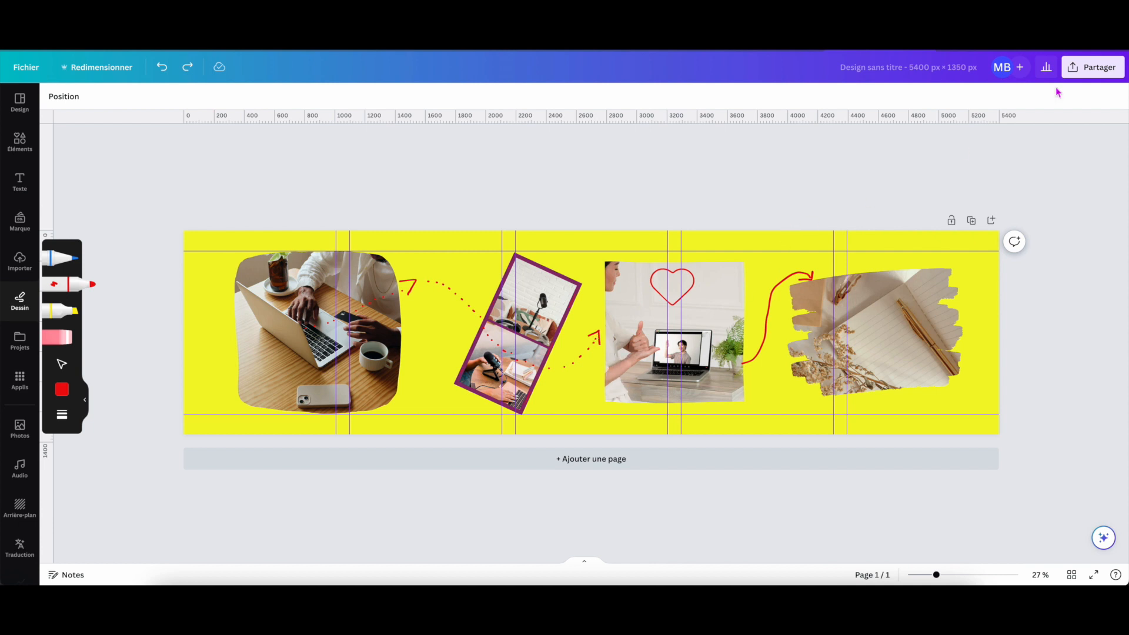
Download the design as a 5400 × 1350 px PNG and save it as Design sans titre.png in Téléchargements
{"action": "left_click", "coordinate": [1095, 67]}
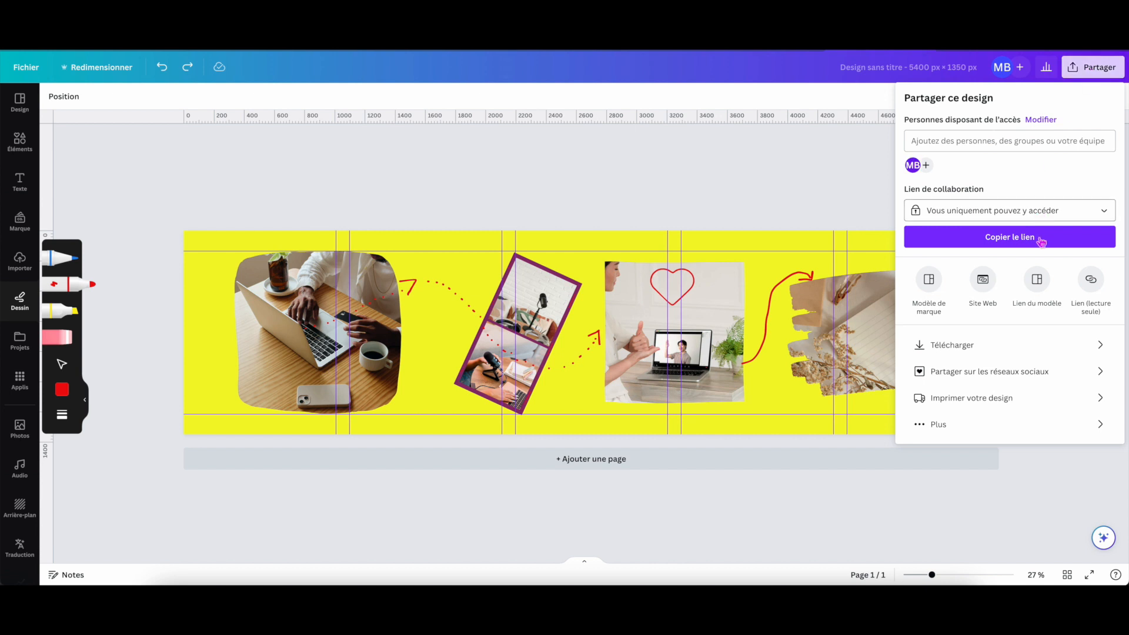
{"action": "left_click", "coordinate": [987, 344]}
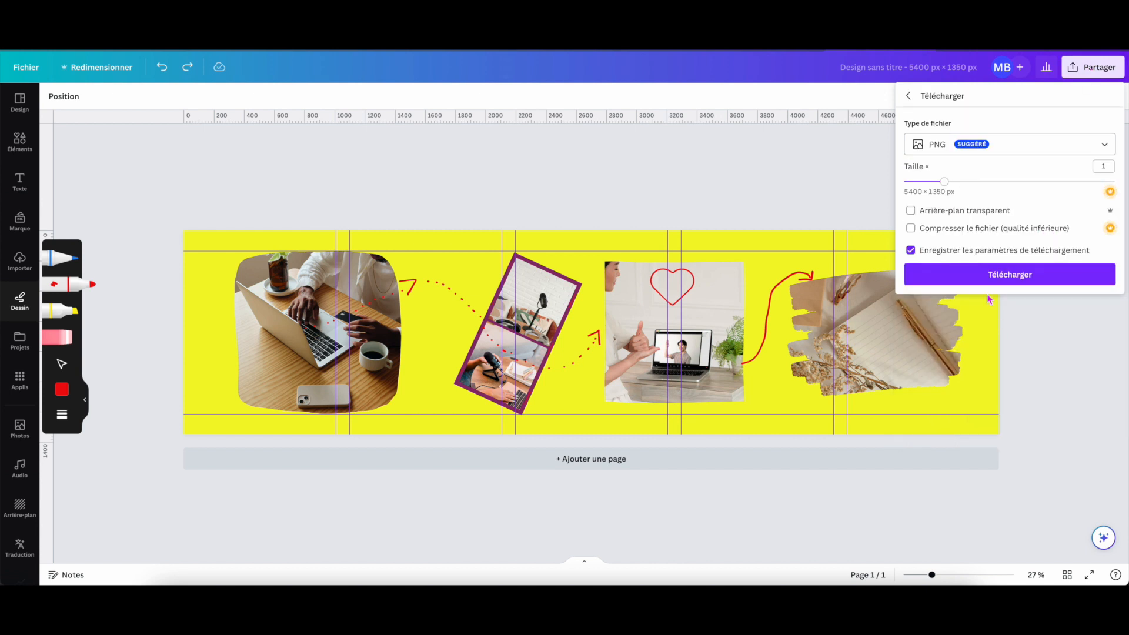
{"action": "left_click", "coordinate": [1018, 279]}
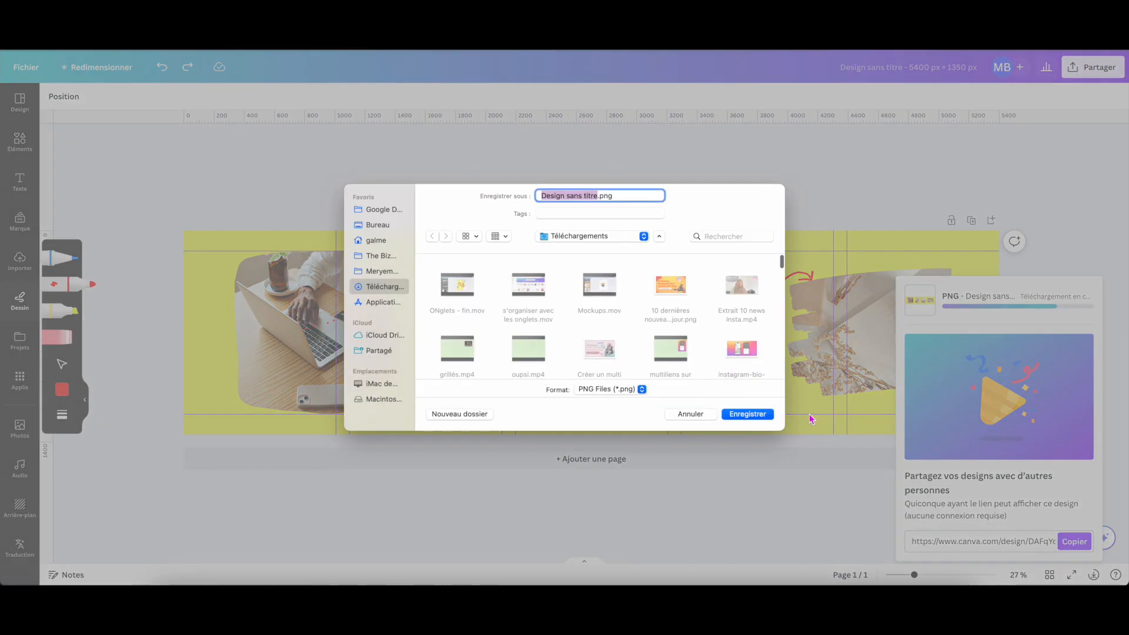
{"action": "left_click", "coordinate": [752, 415]}
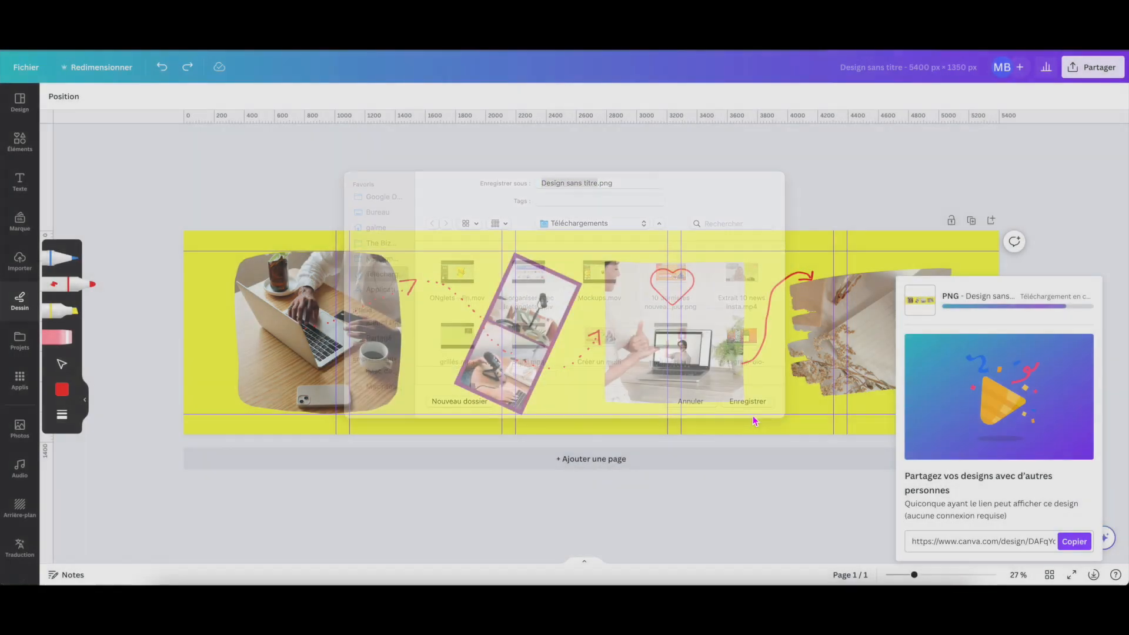
{"action": "left_click", "coordinate": [1069, 125]}
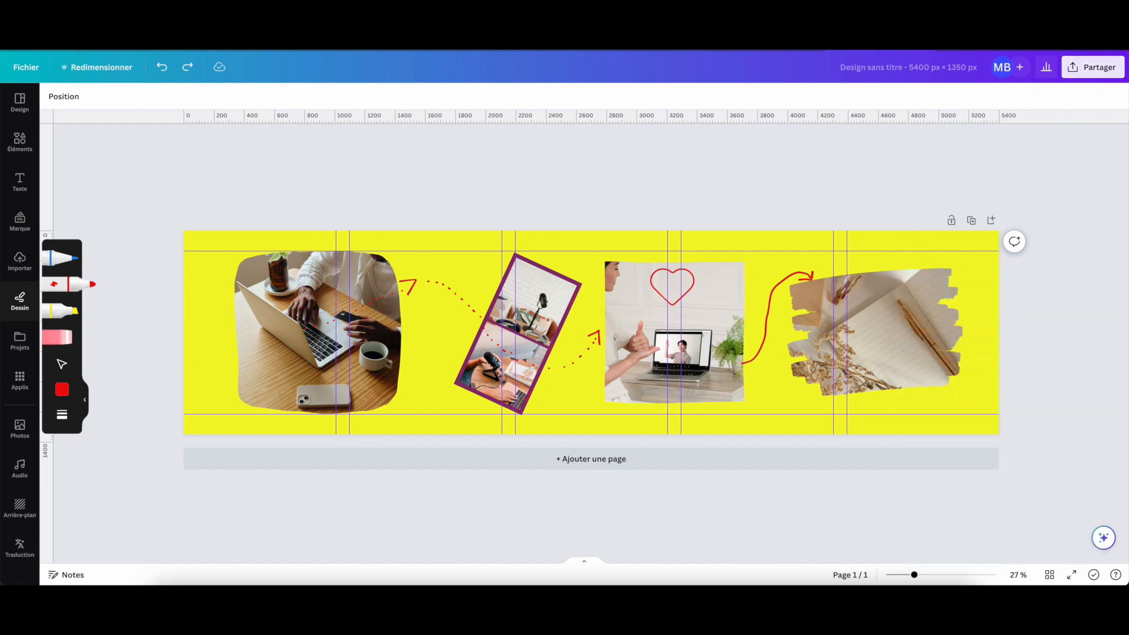
{"action": "left_click", "coordinate": [1093, 67]}
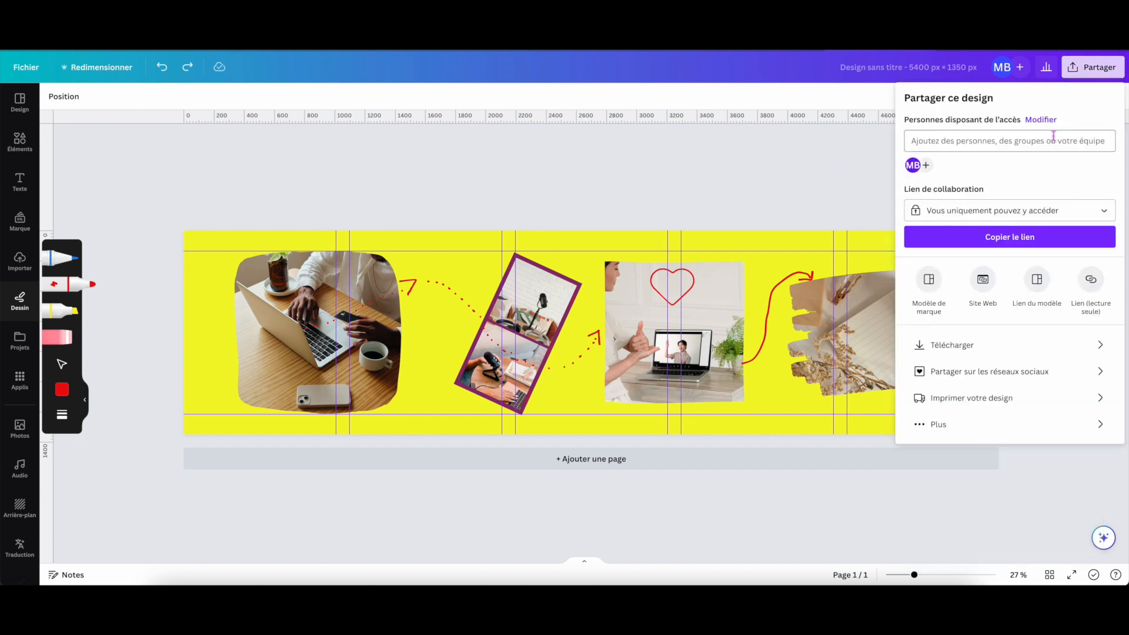
{"action": "left_click", "coordinate": [955, 345]}
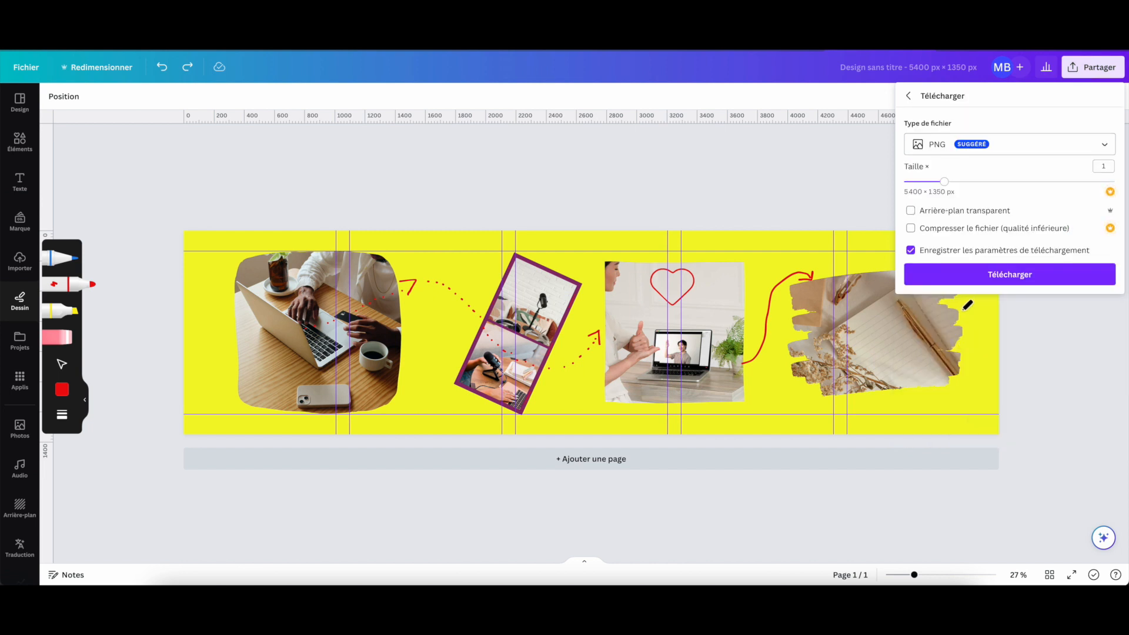
{"action": "left_click", "coordinate": [911, 98]}
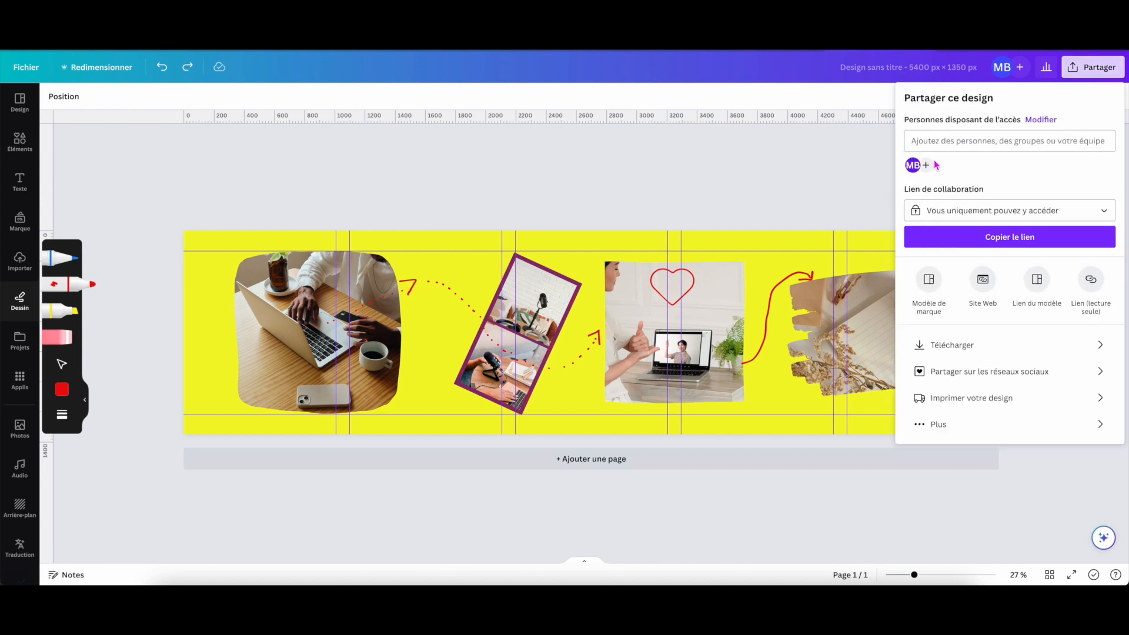
{"action": "left_click", "coordinate": [812, 464]}
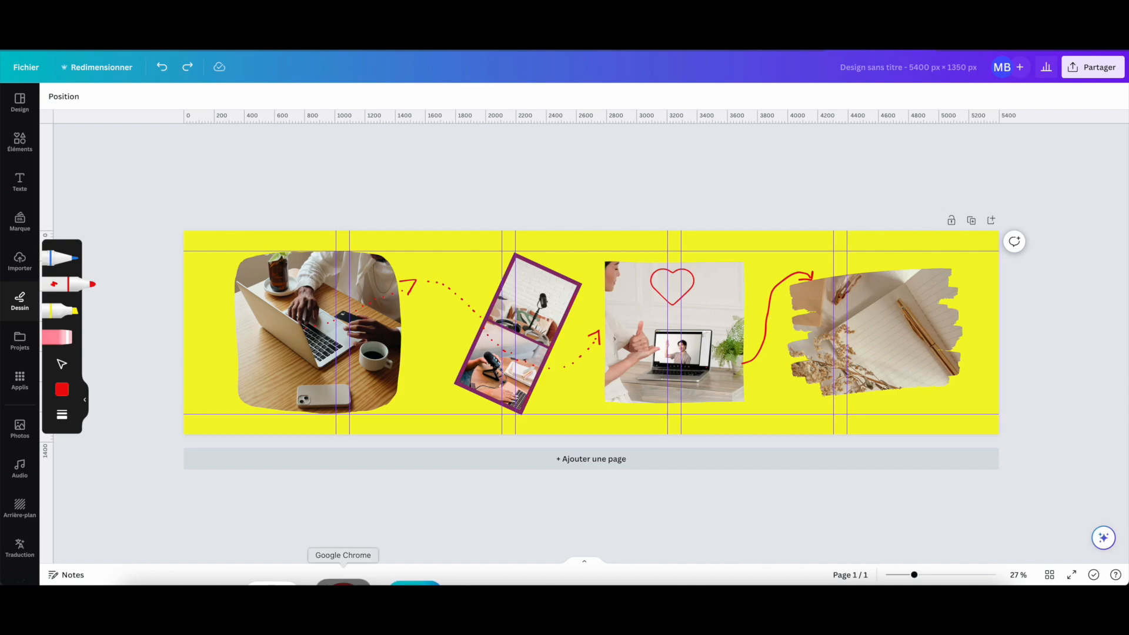
Switch to Google Chrome, dismiss the mysocialboutique.co sign-up pop-up and open the Grid Maker's image upload area
{"action": "left_click", "coordinate": [343, 582]}
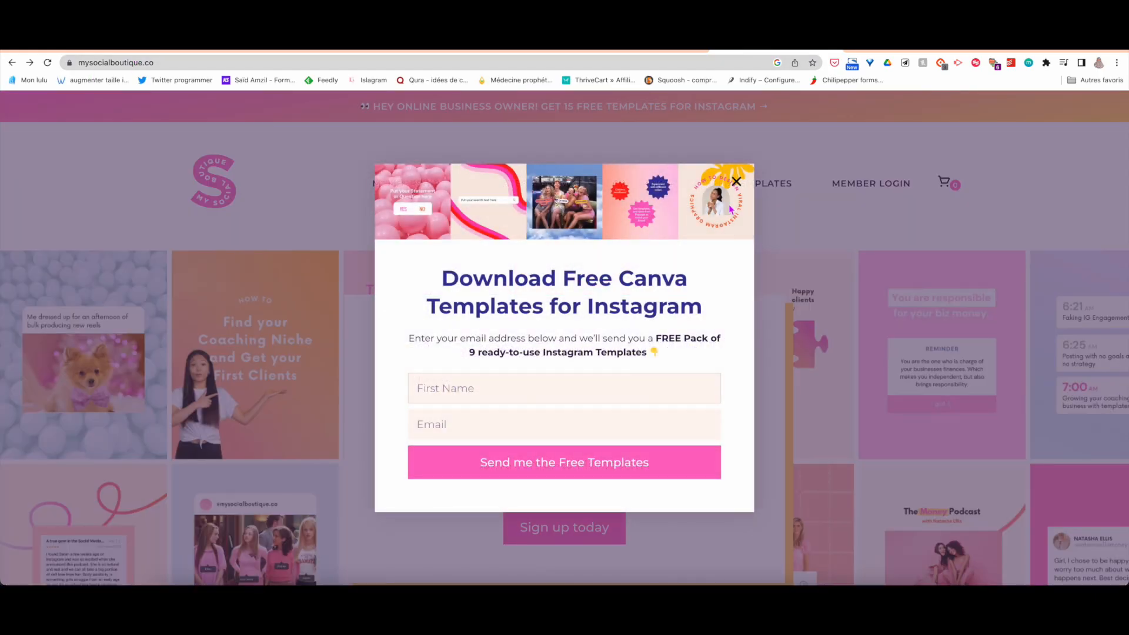
{"action": "left_click", "coordinate": [736, 181]}
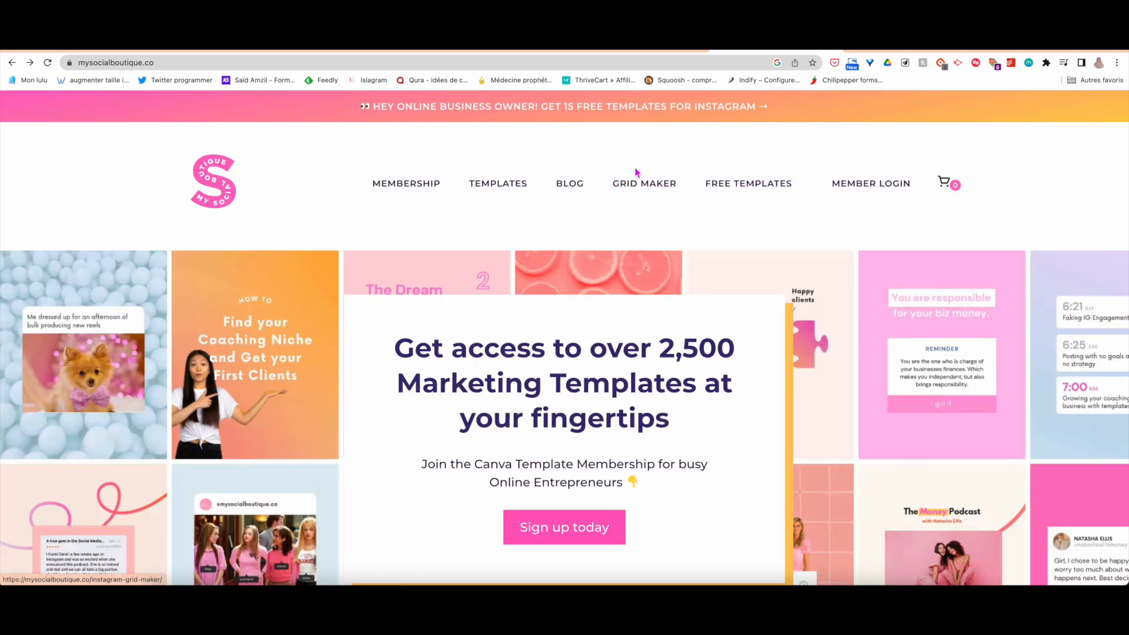
{"action": "left_click", "coordinate": [646, 188]}
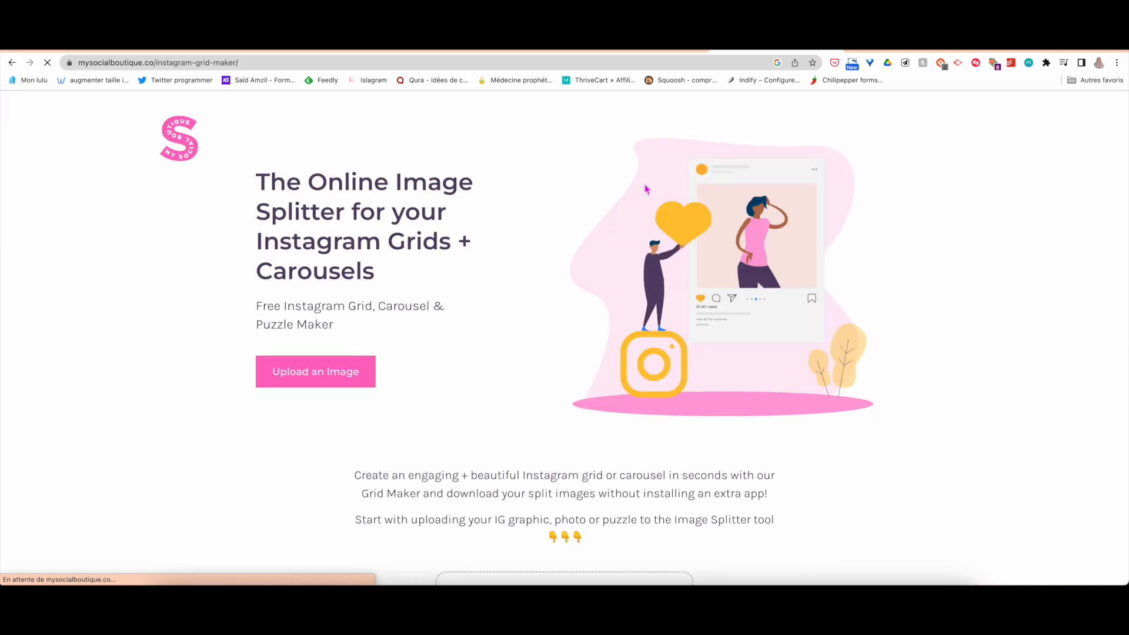
{"action": "left_click", "coordinate": [327, 377]}
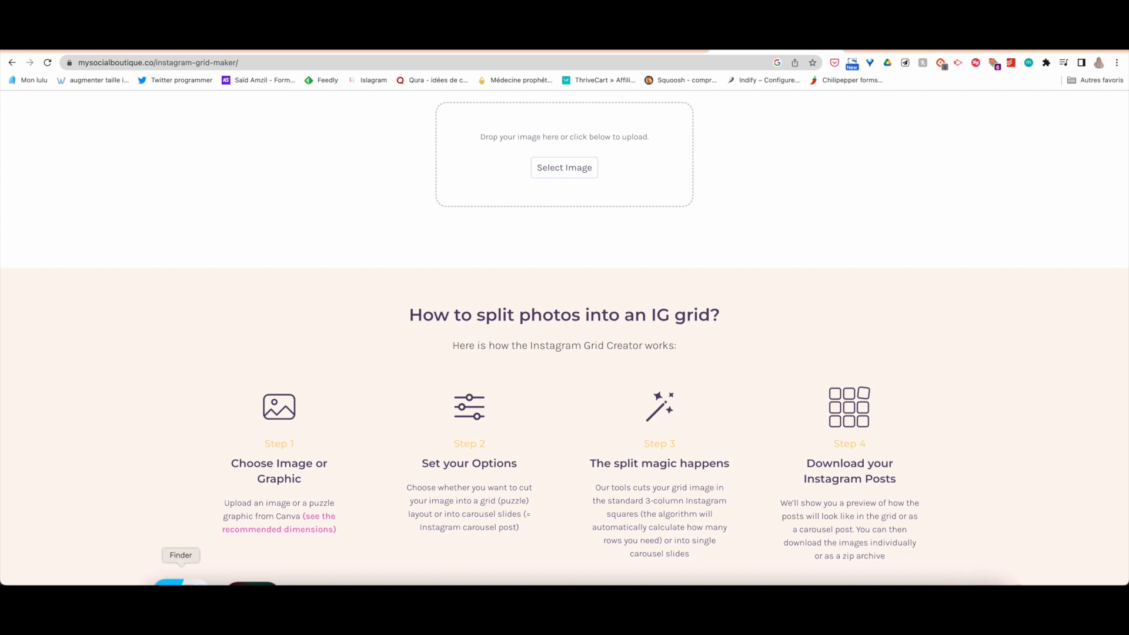
Upload Design sans titre.png from Finder to the image splitter
{"action": "left_click", "coordinate": [182, 581]}
{"action": "left_click_drag", "start_coordinate": [379, 338], "coordinate": [455, 257]}
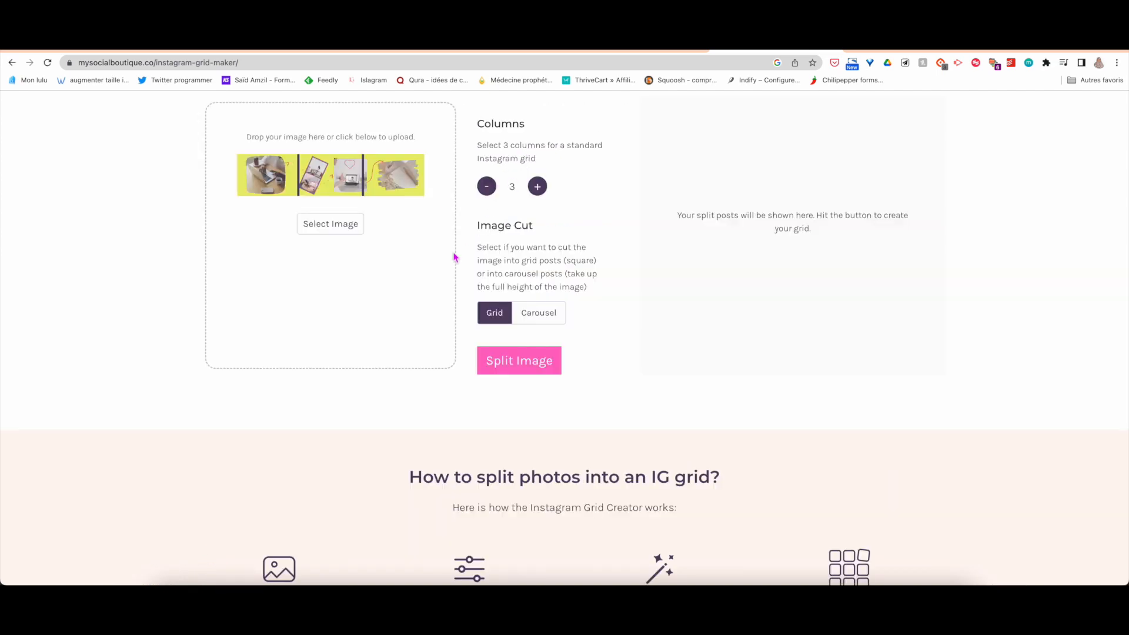
{"action": "scroll", "coordinate": [410, 293], "scroll_direction": "up", "scroll_amount": 1}
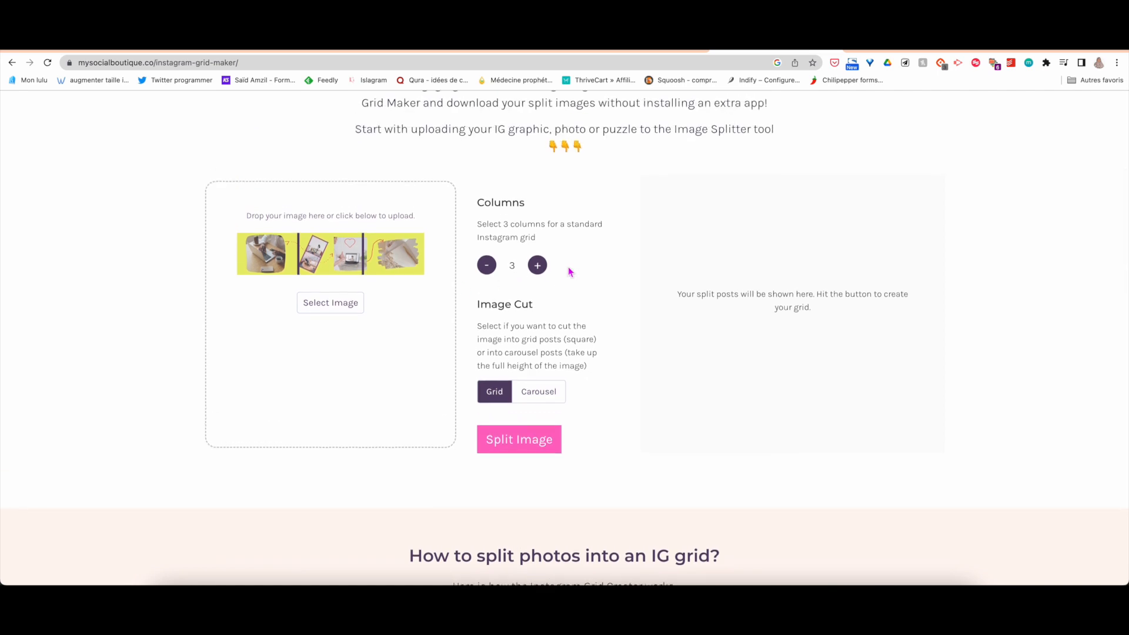
Set the image cut to Carousel with 5 columns and split the image
{"action": "left_click", "coordinate": [538, 391]}
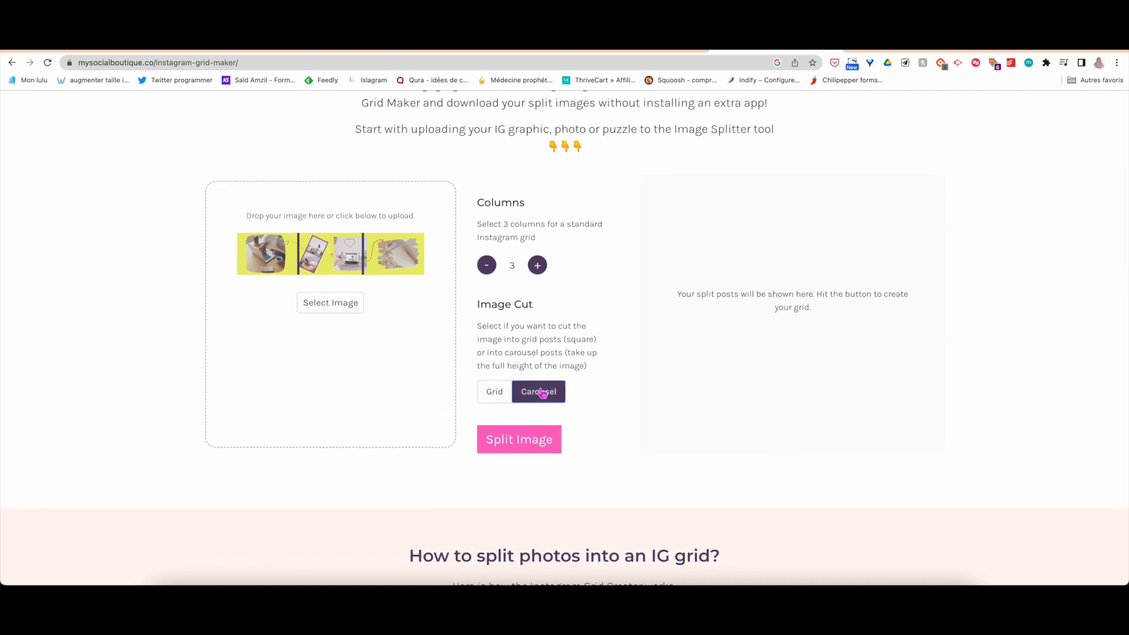
{"action": "left_click", "coordinate": [537, 266]}
{"action": "left_click", "coordinate": [538, 266]}
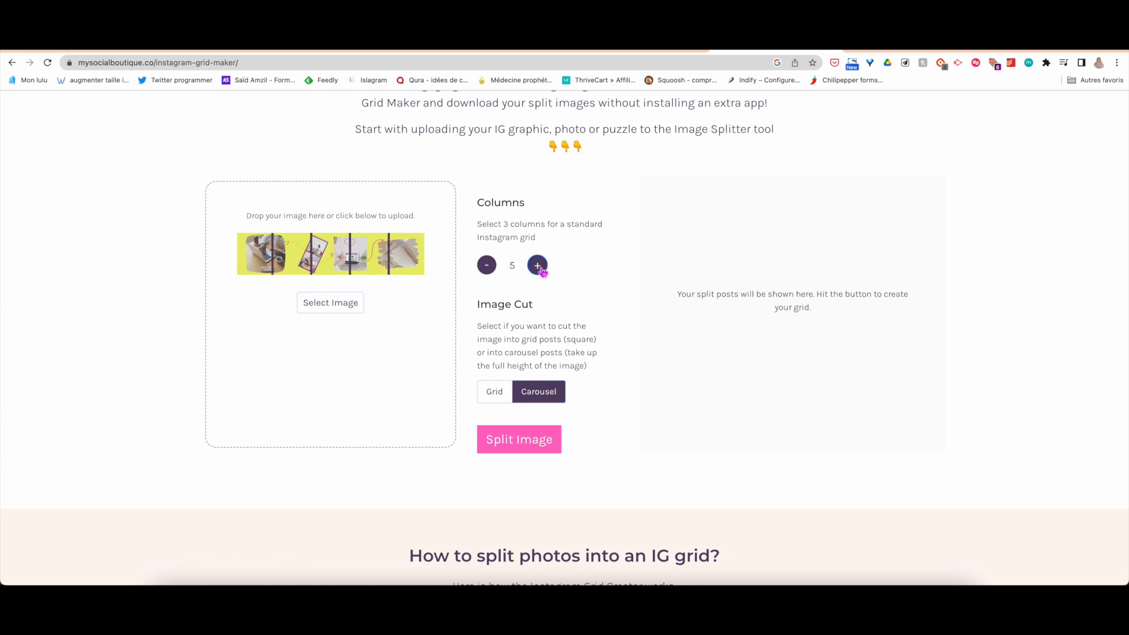
{"action": "left_click", "coordinate": [528, 448]}
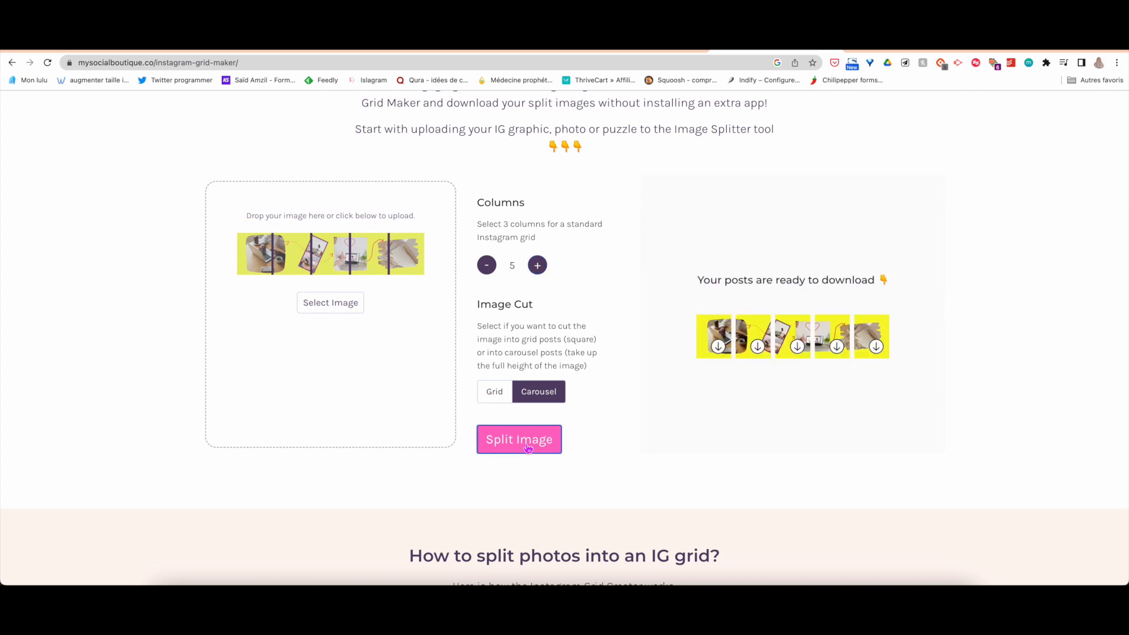
Download the five split carousel images one after another, from the first slide to the last
{"action": "left_click", "coordinate": [717, 347]}
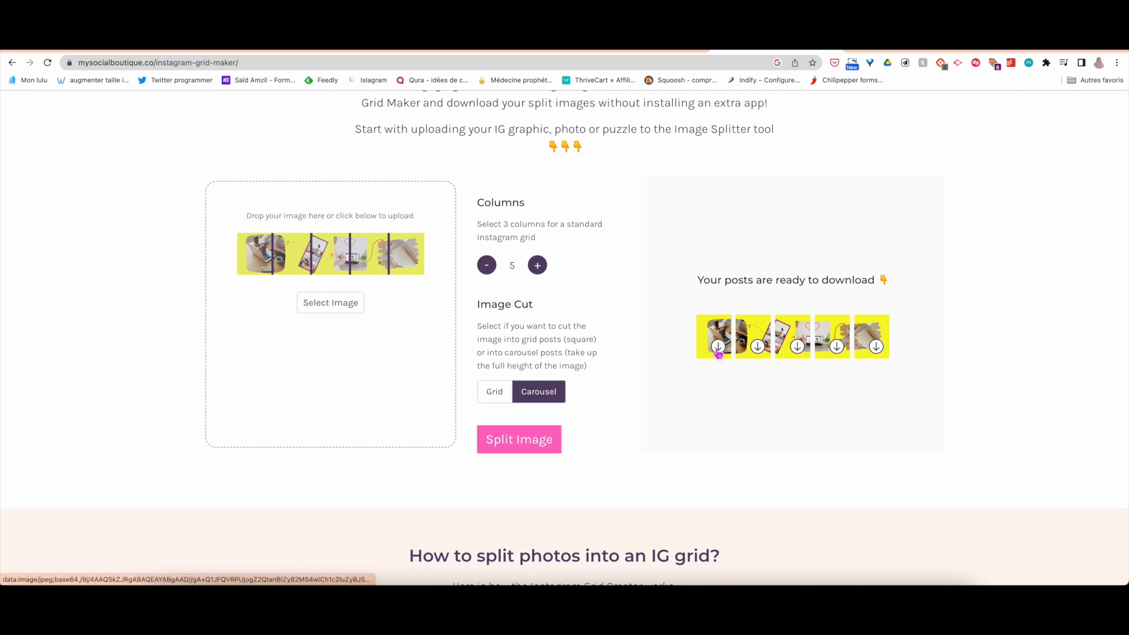
{"action": "left_click", "coordinate": [759, 351]}
{"action": "left_click", "coordinate": [759, 351]}
{"action": "left_click", "coordinate": [799, 347]}
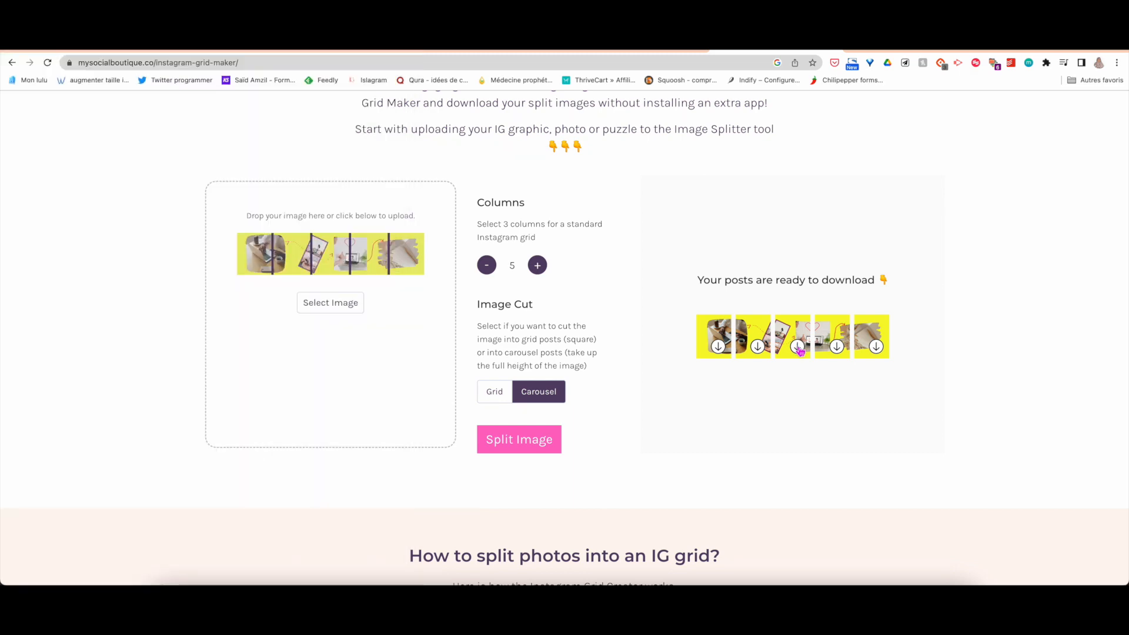
{"action": "left_click", "coordinate": [837, 348]}
{"action": "left_click", "coordinate": [876, 348]}
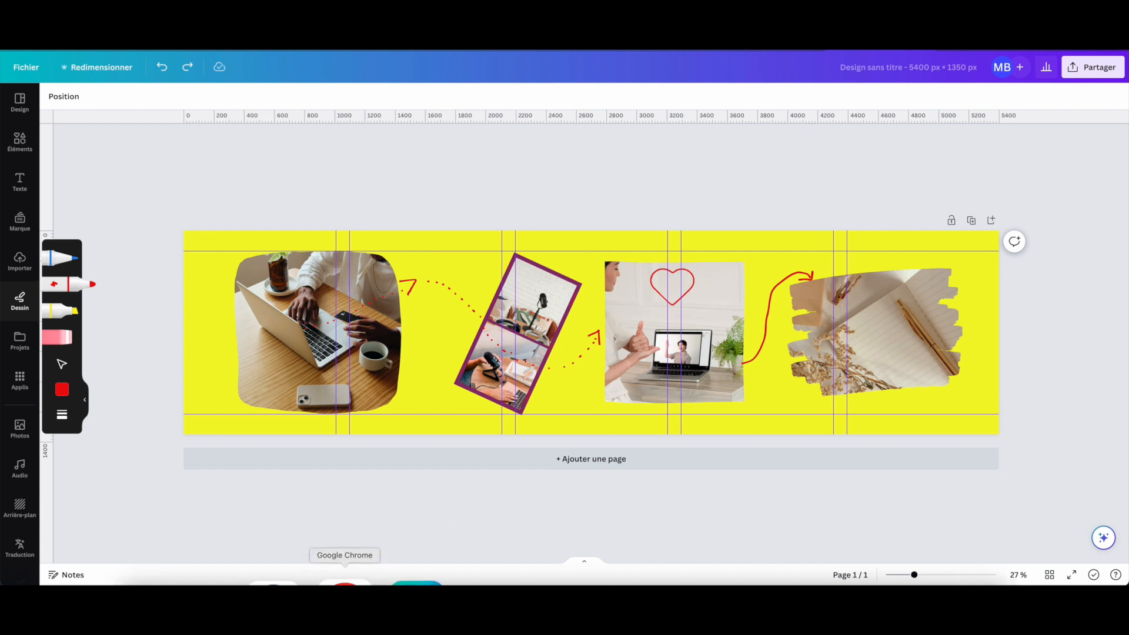
Switch back to Google Chrome and open instagram.com in a new tab
{"action": "left_click", "coordinate": [344, 583]}
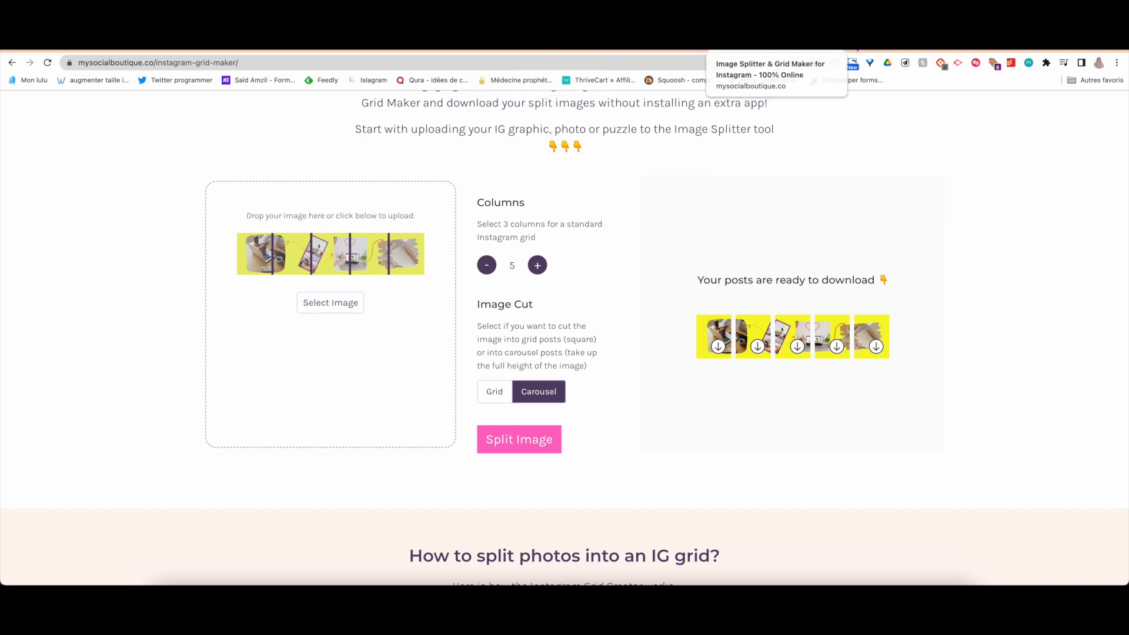
{"action": "left_click", "coordinate": [858, 51]}
{"action": "type", "text": "insta"}
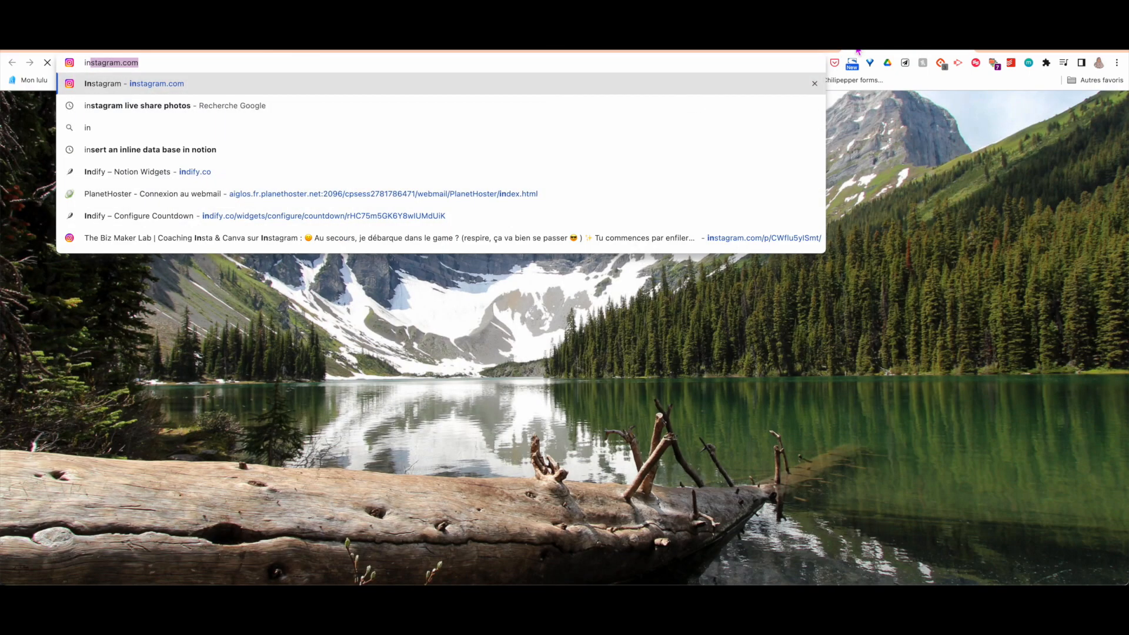
{"action": "key", "text": "Return"}
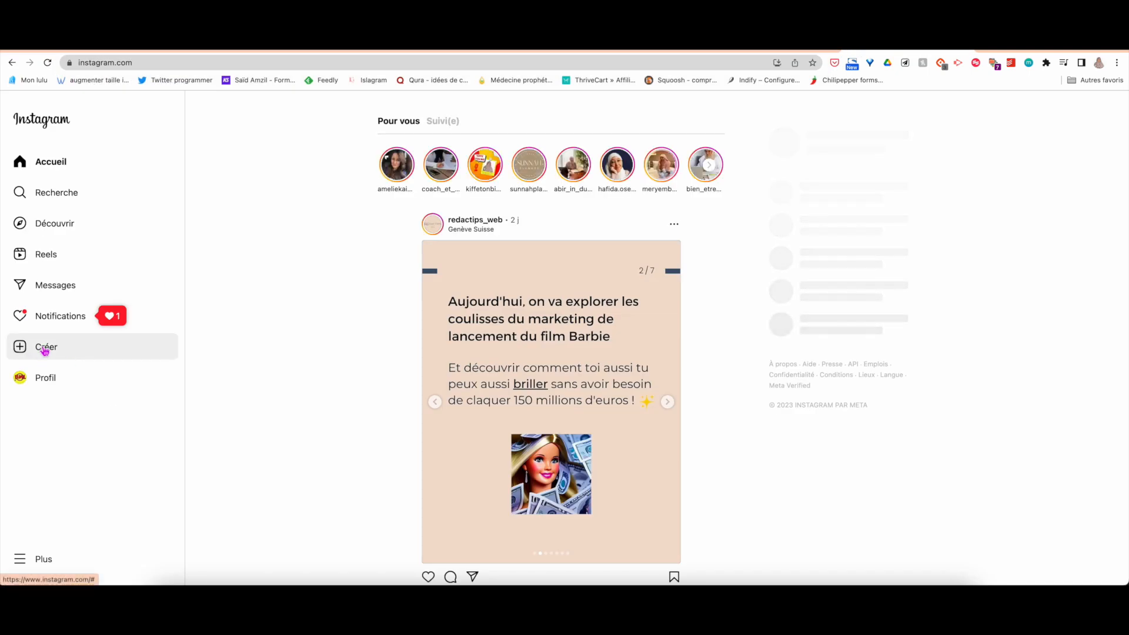
Create a new Instagram post with the slides 0.jpg, 1.jpg, 2.jpg, 3.jpg and 4.jpg from Téléchargements, selected in that order
{"action": "left_click", "coordinate": [33, 352]}
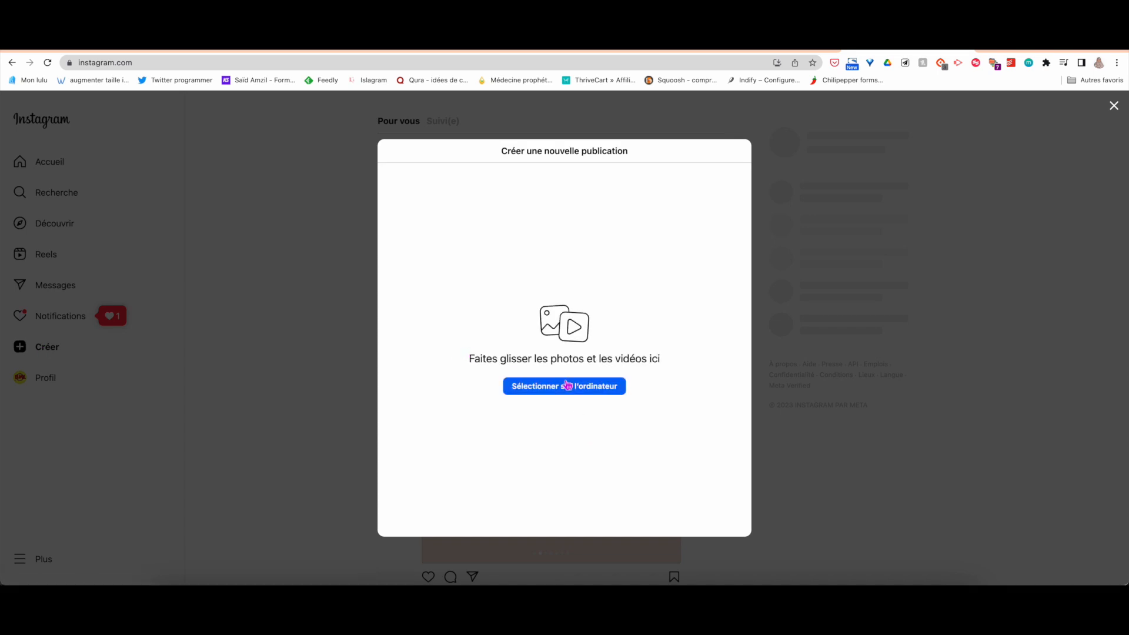
{"action": "left_click", "coordinate": [550, 305]}
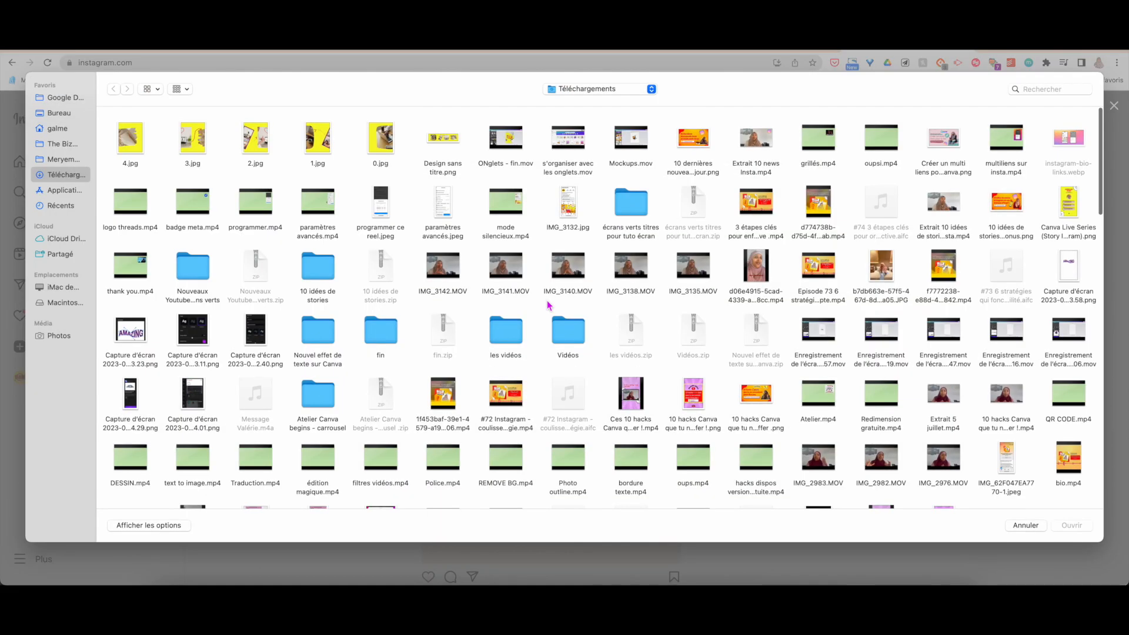
{"action": "left_click", "coordinate": [384, 143]}
{"action": "left_click", "coordinate": [306, 153], "text": "super"}
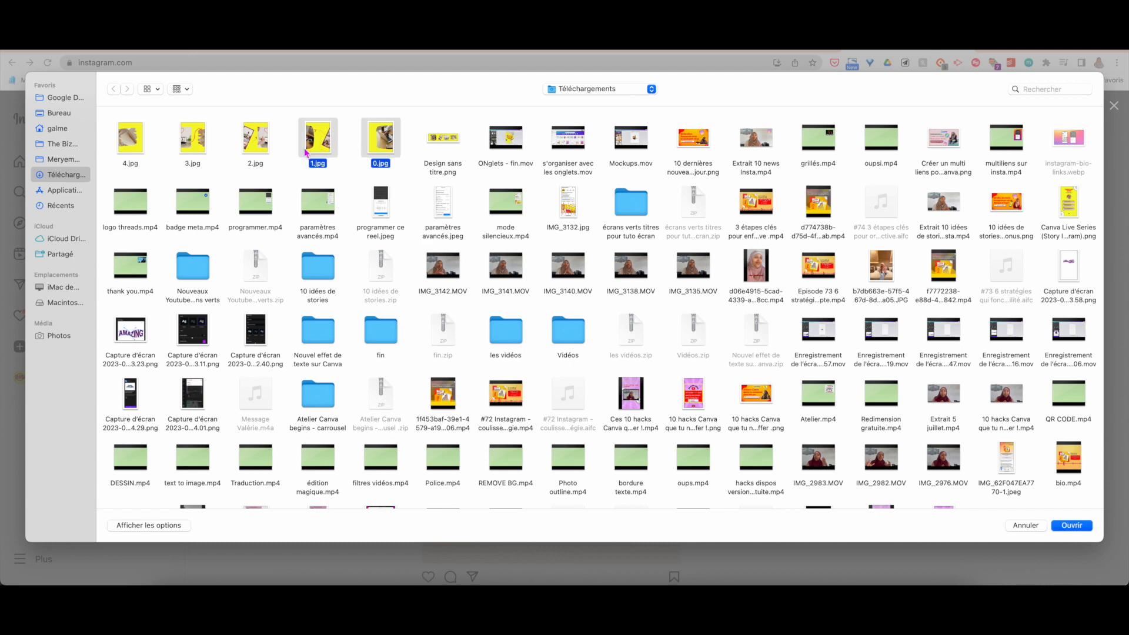
{"action": "left_click", "coordinate": [256, 149], "text": "super"}
{"action": "left_click", "coordinate": [197, 150], "text": "super"}
{"action": "left_click", "coordinate": [127, 147], "text": "super"}
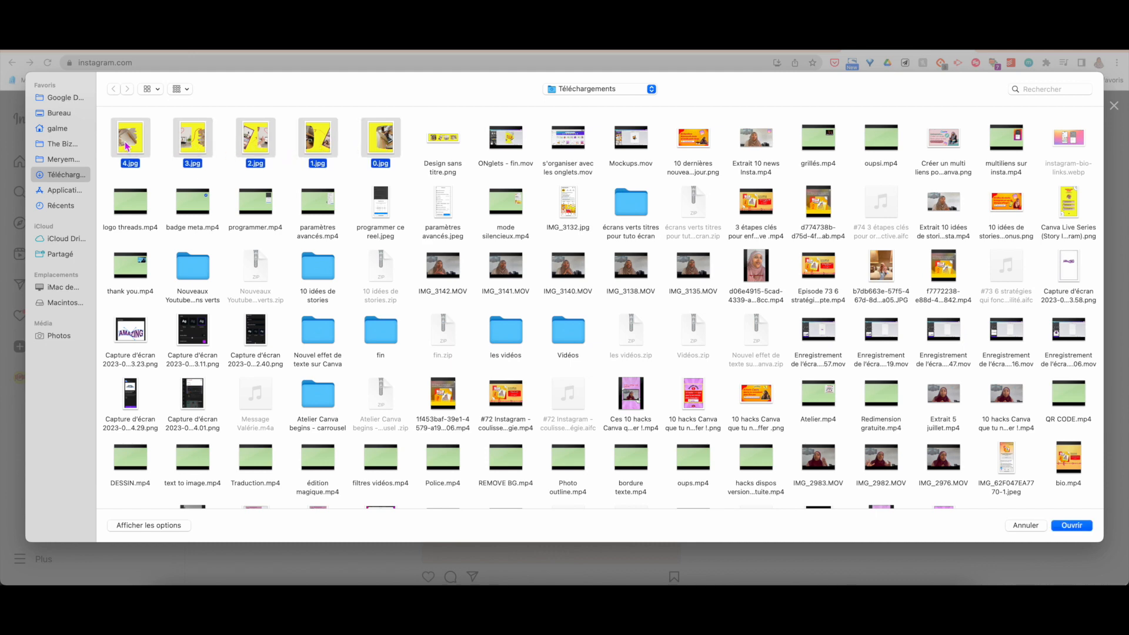
{"action": "key", "text": "Return"}
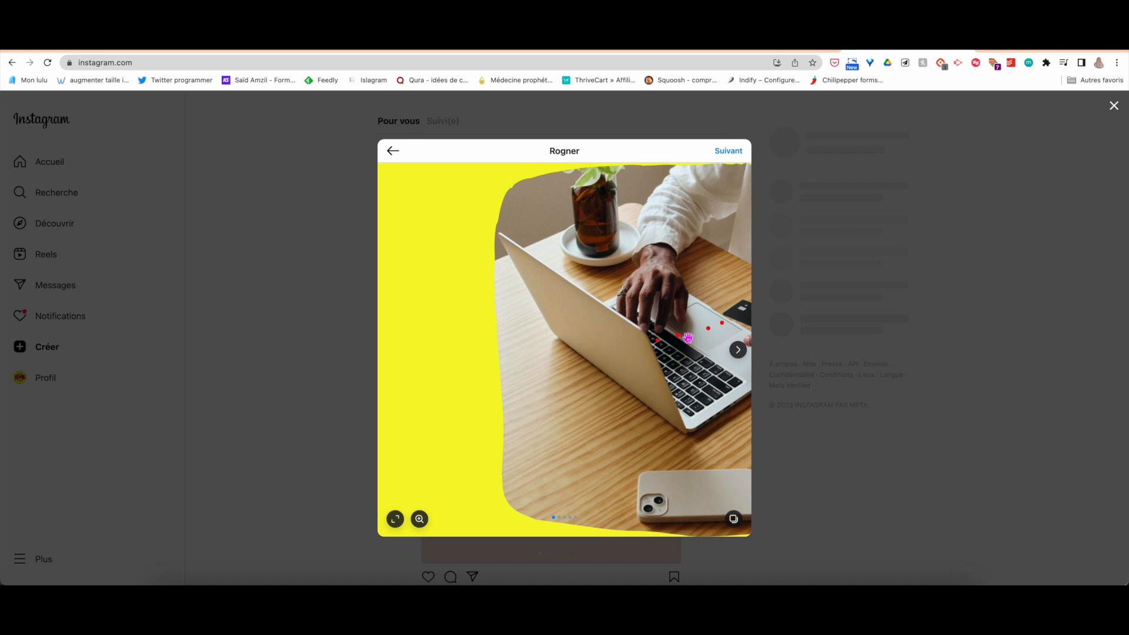
Page through all five carousel slides in the crop preview and back to the first, checking that the images continue seamlessly between slides
{"action": "left_click", "coordinate": [738, 350]}
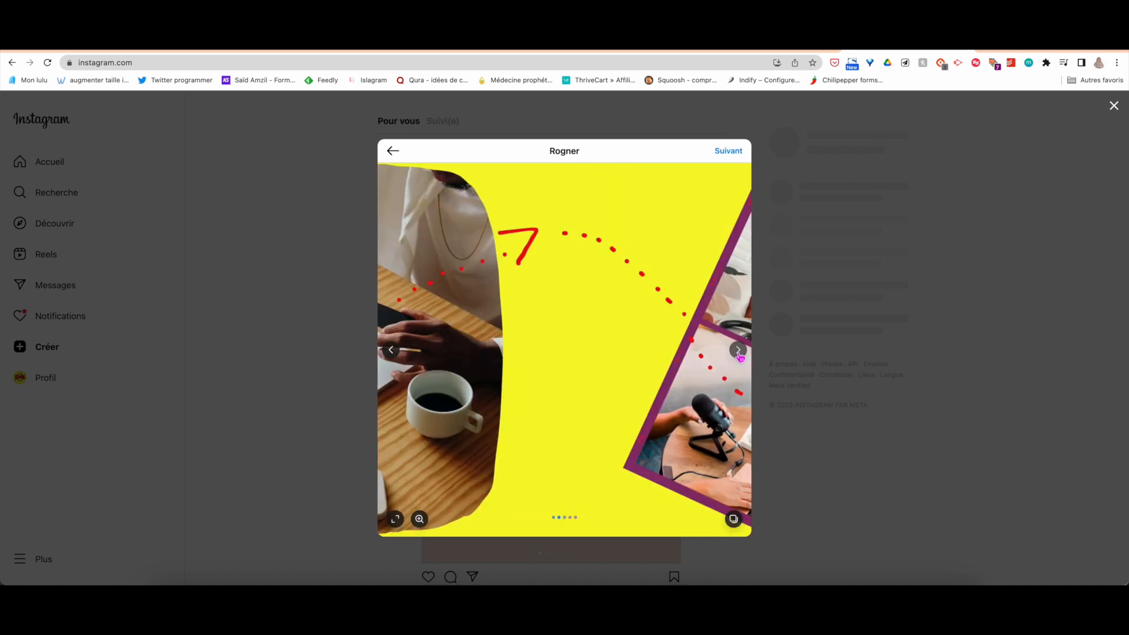
{"action": "left_click", "coordinate": [738, 351]}
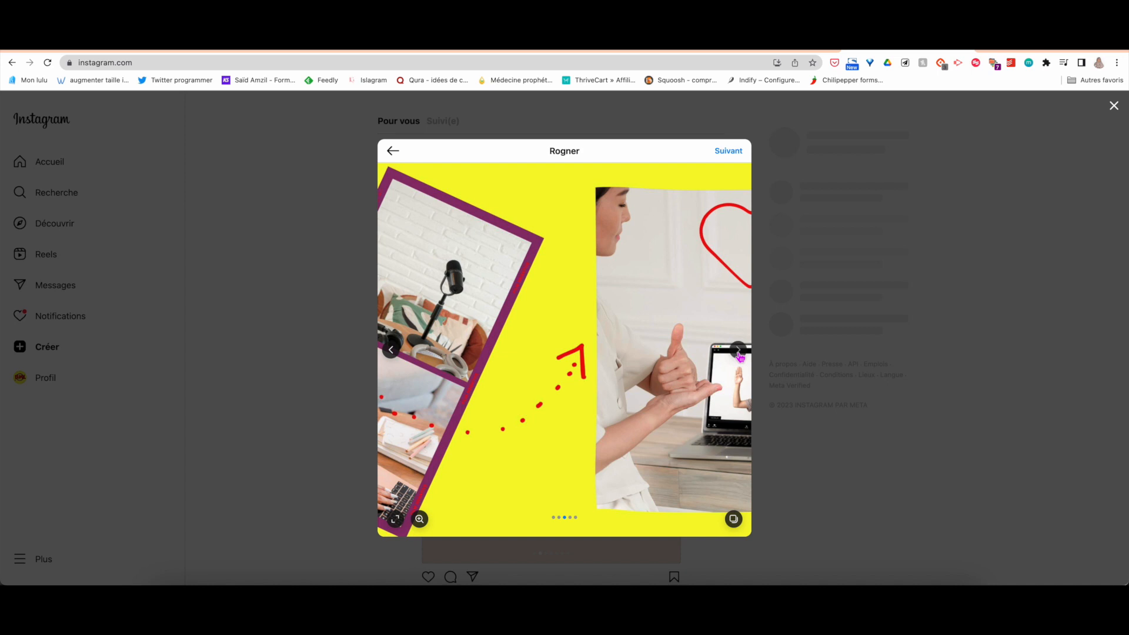
{"action": "left_click", "coordinate": [738, 351]}
{"action": "left_click", "coordinate": [738, 351]}
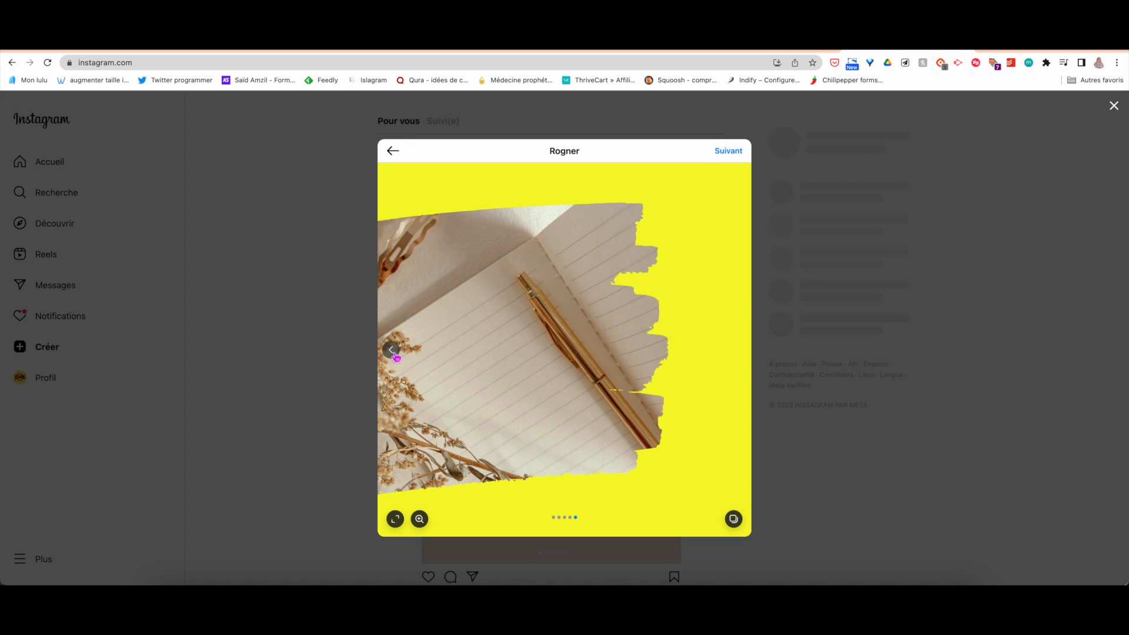
{"action": "left_click", "coordinate": [391, 351]}
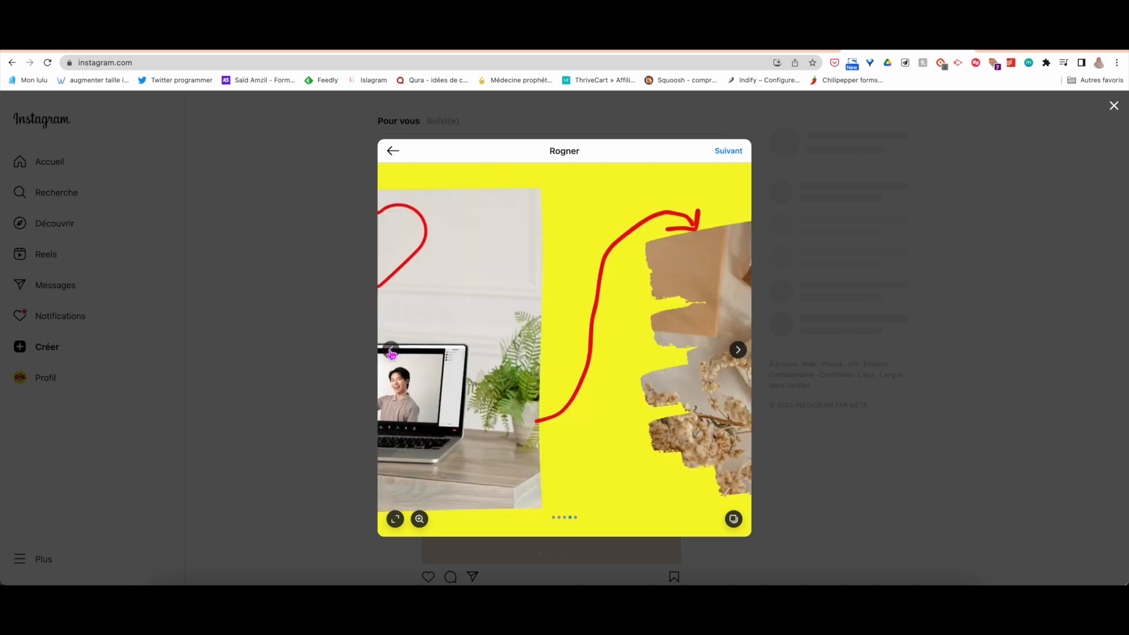
{"action": "left_click", "coordinate": [392, 352]}
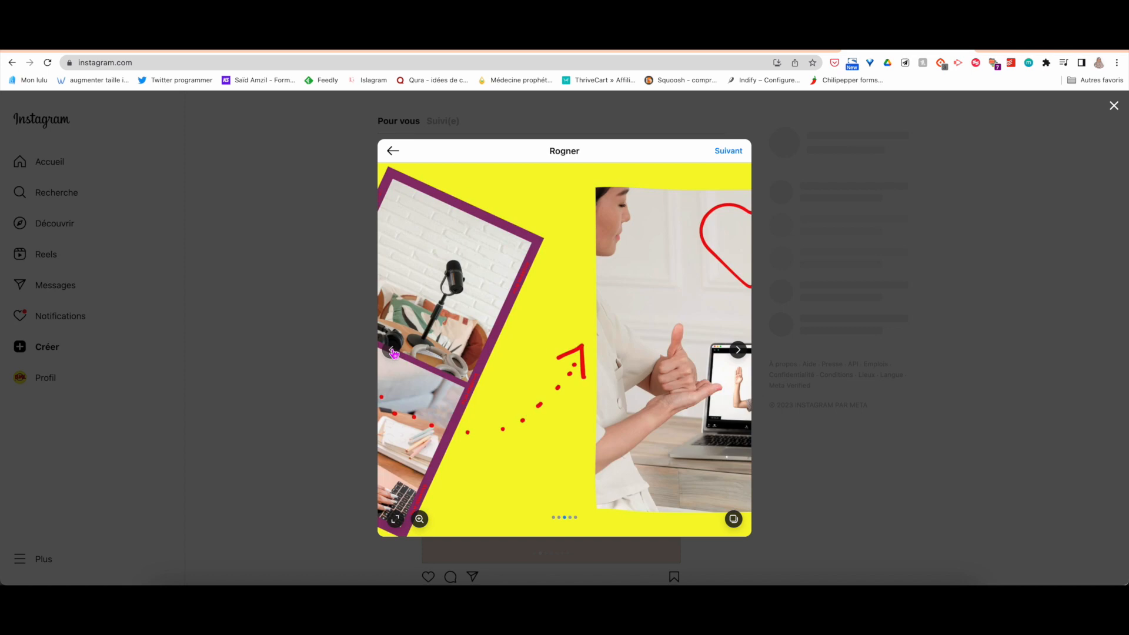
{"action": "left_click", "coordinate": [392, 352]}
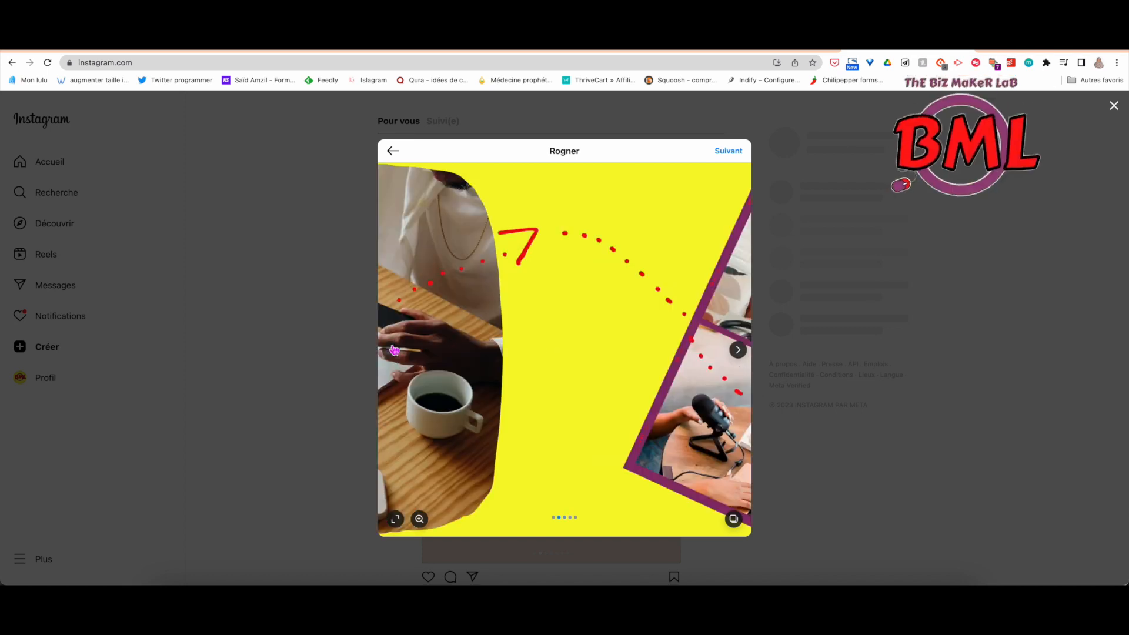
{"action": "left_click", "coordinate": [392, 347]}
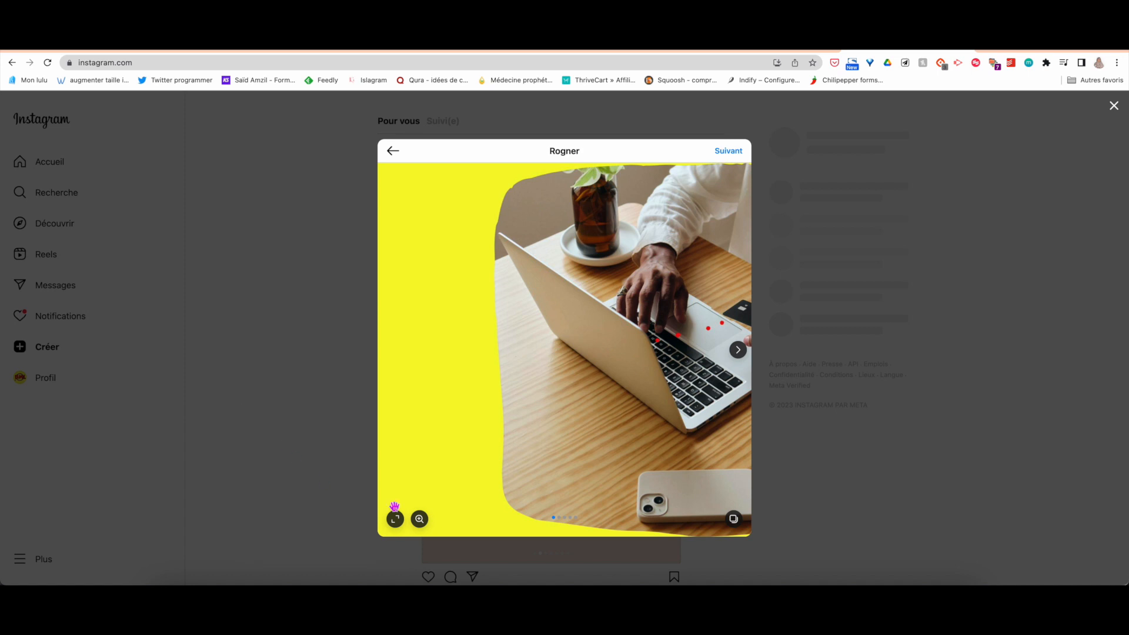
Switch back to Canva with the 5400 × 1350 px carousel design
{"action": "left_click", "coordinate": [398, 582]}
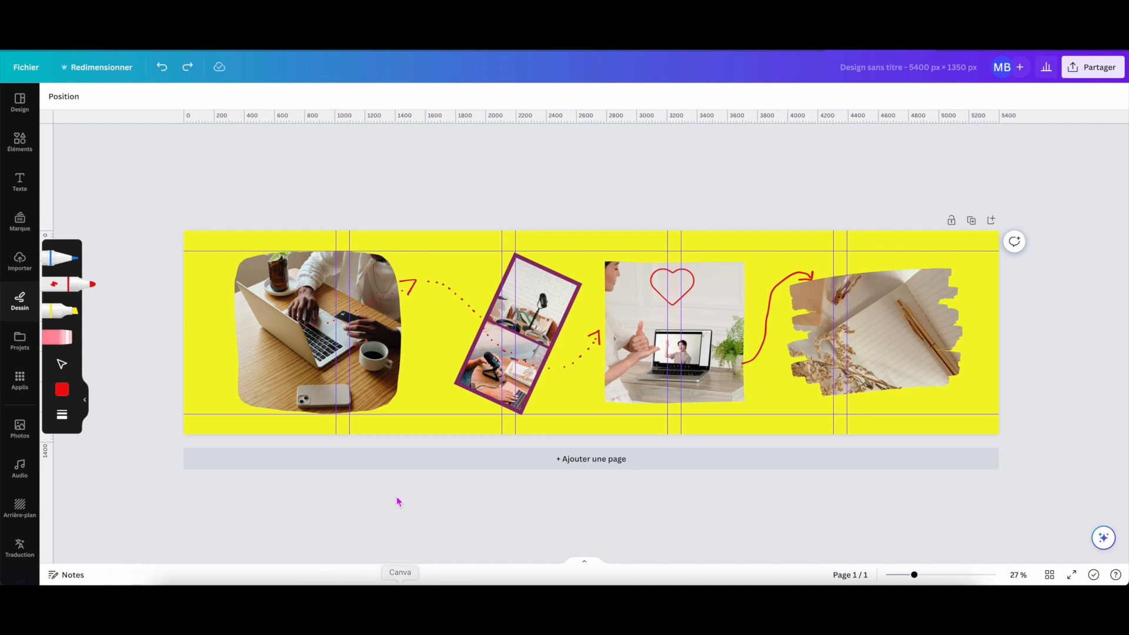